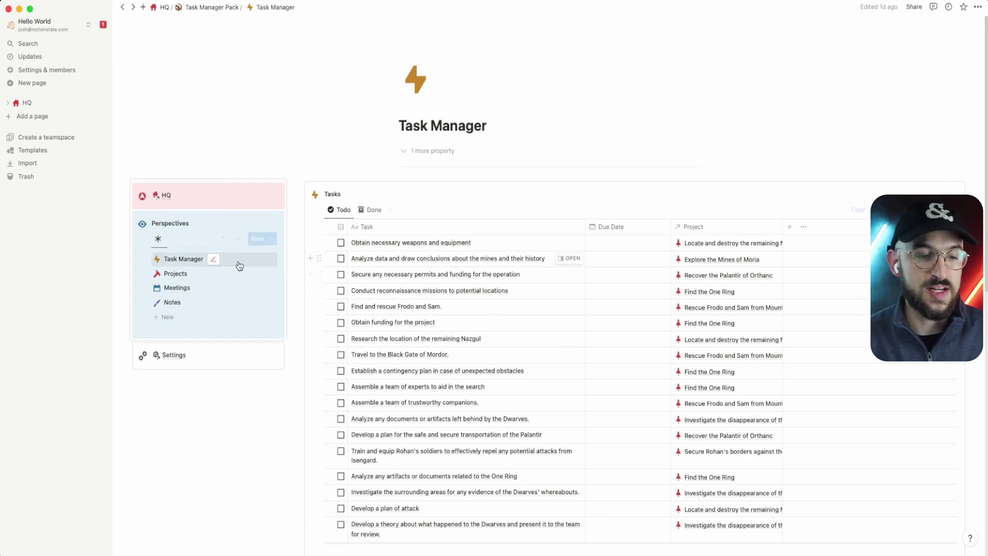
Browse the Projects and Meetings perspectives, then return to the Task Manager tasks table
{"action": "left_click", "coordinate": [176, 274]}
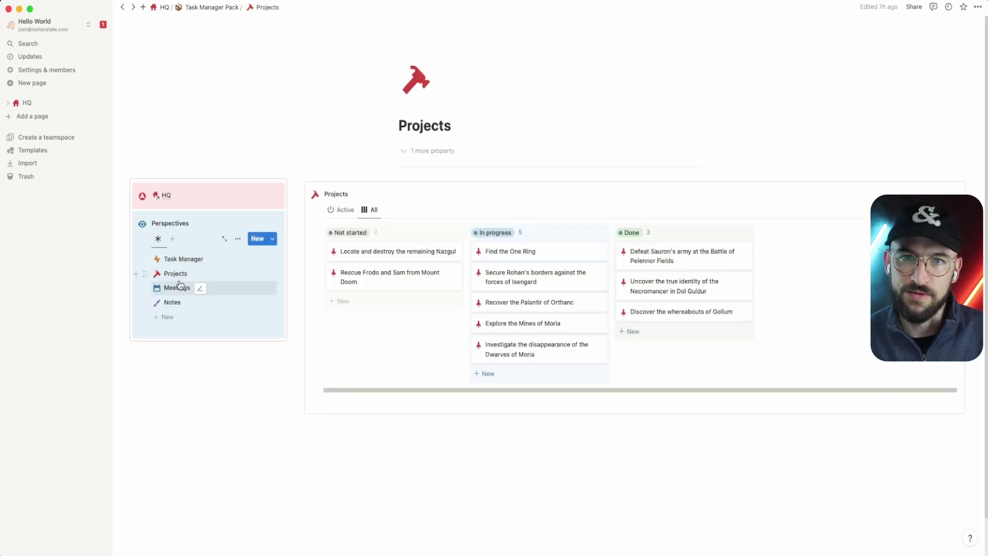
{"action": "left_click", "coordinate": [175, 289]}
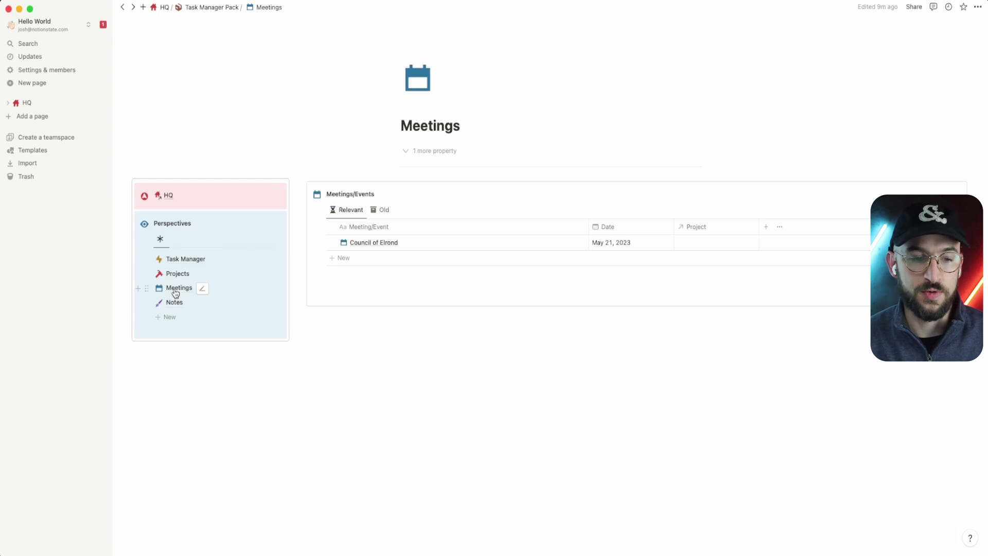
{"action": "left_click", "coordinate": [176, 259]}
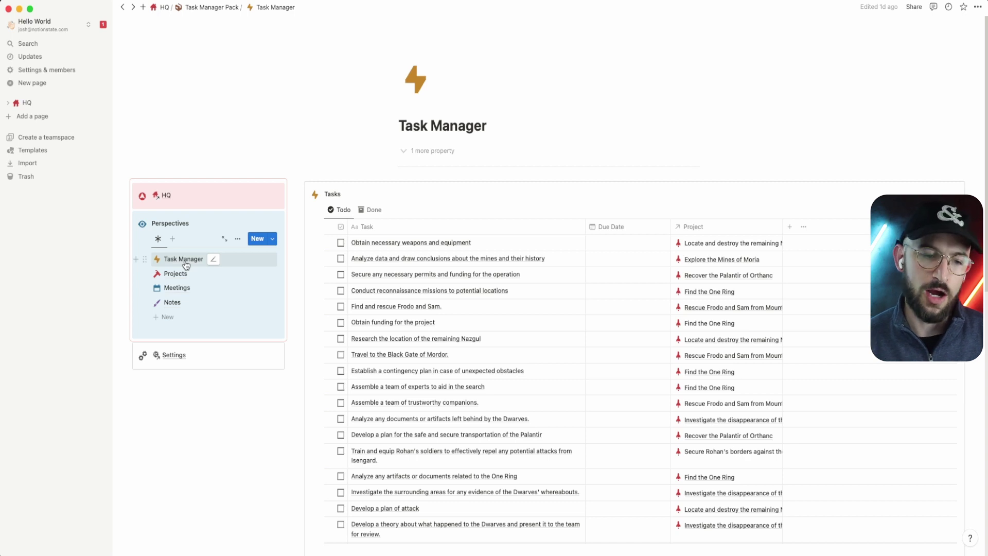
{"action": "left_click", "coordinate": [180, 274]}
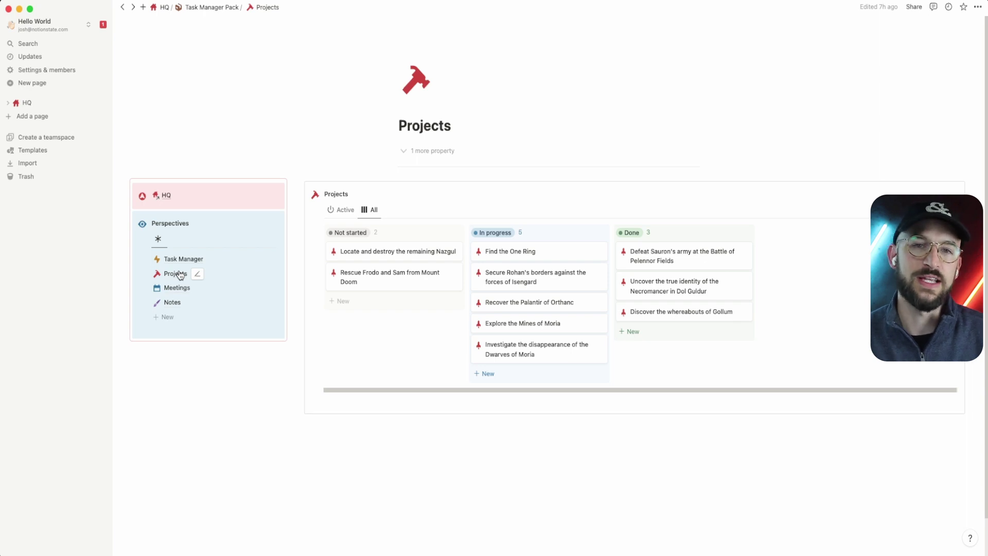
{"action": "left_click", "coordinate": [177, 258]}
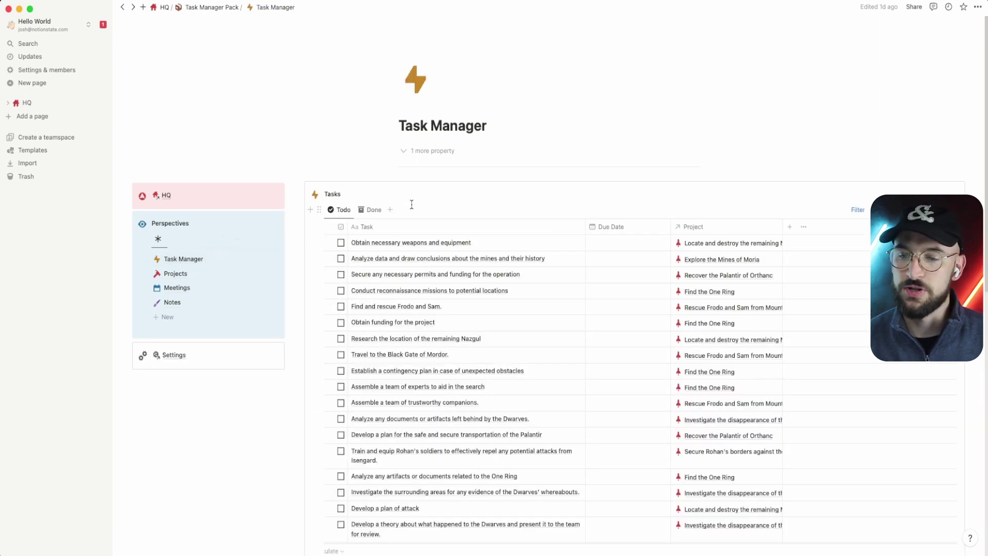
Toggle the Tasks table between the Todo and Done views, leaving it on Done, then visit Projects
{"action": "left_click", "coordinate": [341, 210]}
{"action": "left_click", "coordinate": [379, 216]}
{"action": "left_click", "coordinate": [379, 215]}
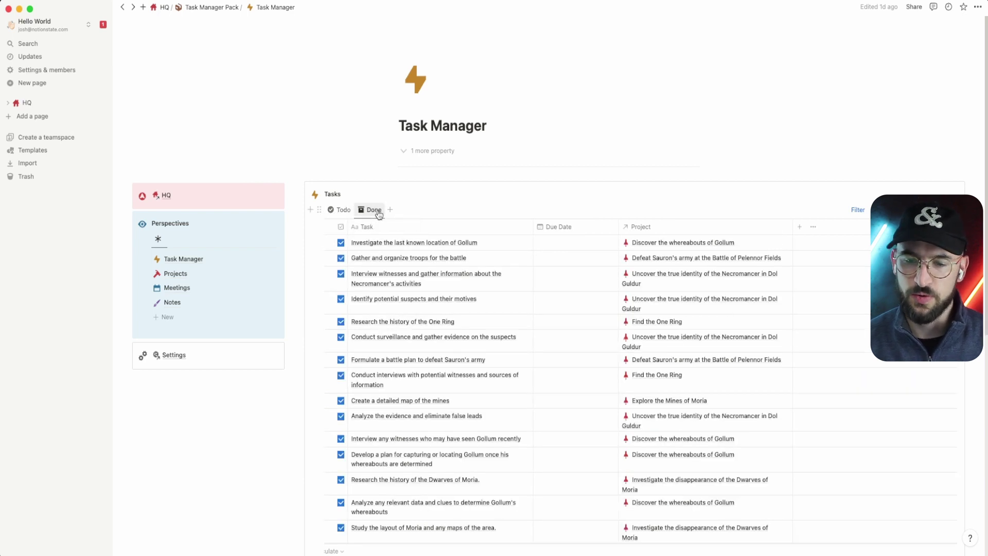
{"action": "left_click", "coordinate": [343, 211]}
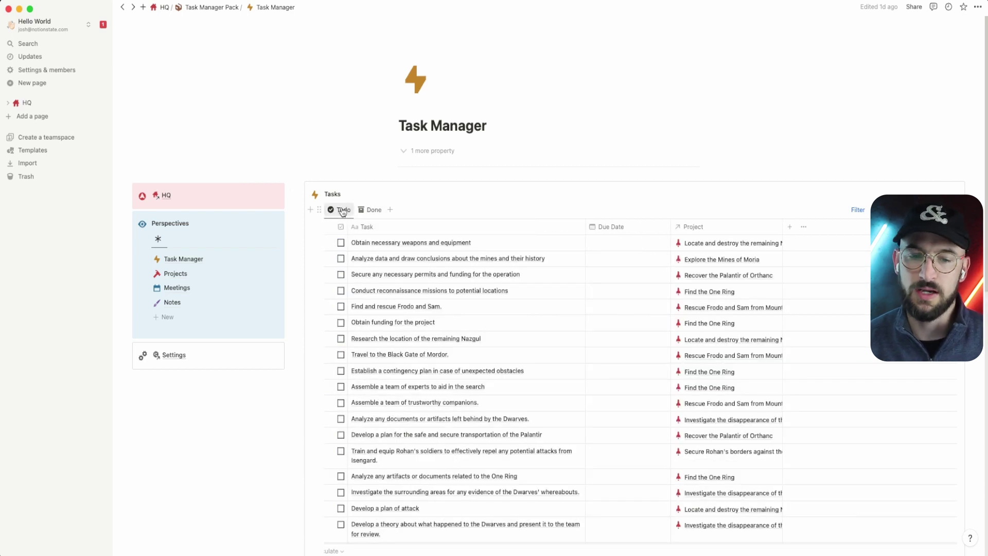
{"action": "left_click", "coordinate": [369, 209]}
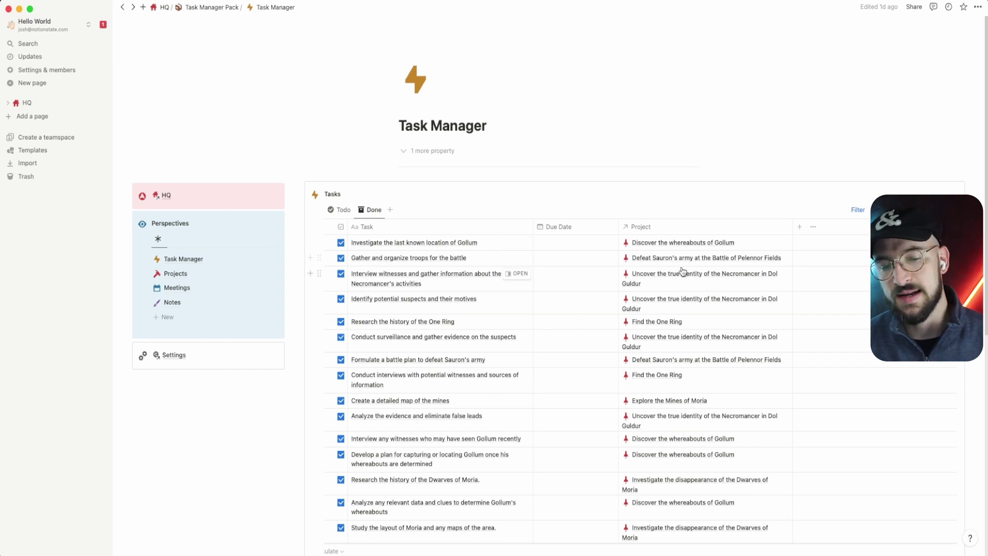
{"action": "left_click", "coordinate": [174, 274]}
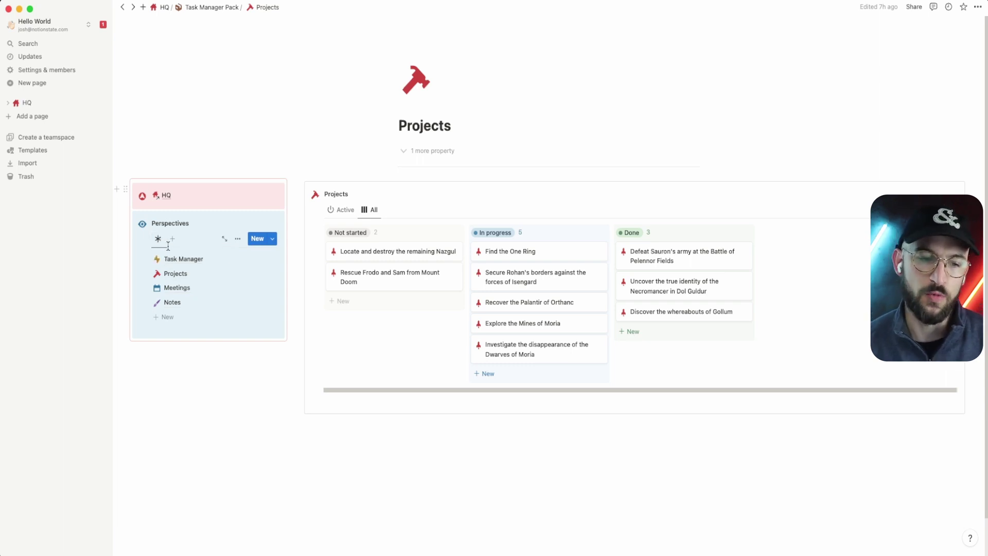
Step through the Task Manager, Projects, Meetings and Notes perspectives
{"action": "left_click", "coordinate": [173, 261]}
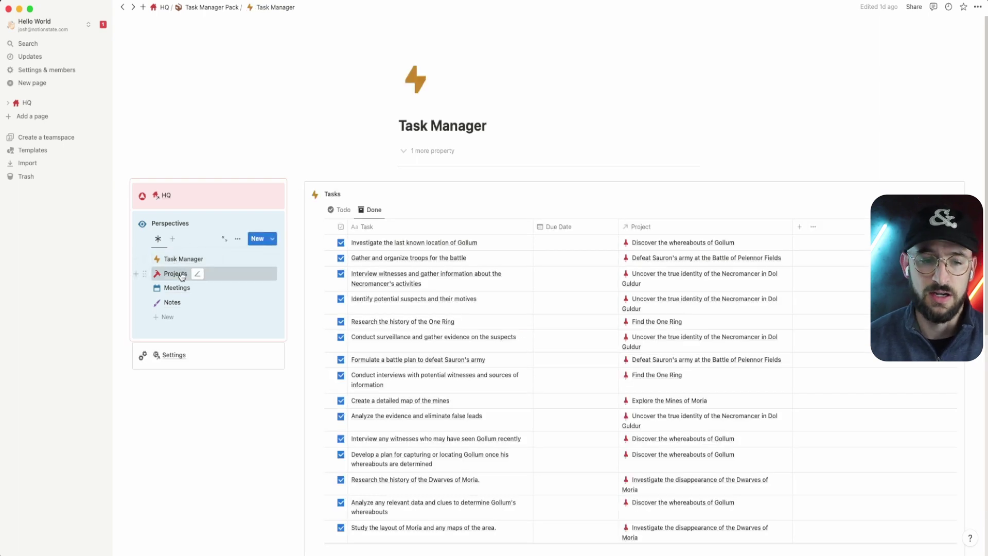
{"action": "left_click", "coordinate": [175, 274]}
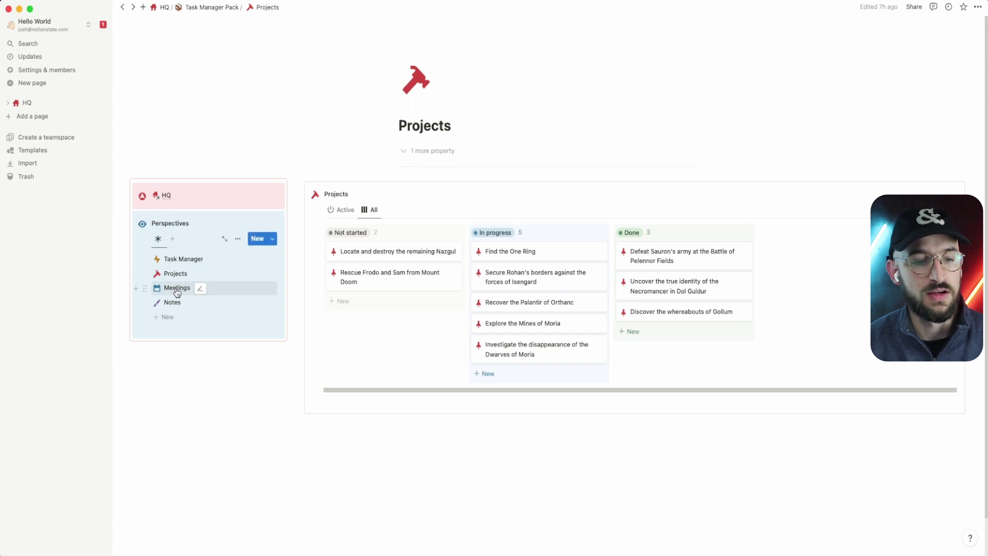
{"action": "left_click", "coordinate": [177, 290]}
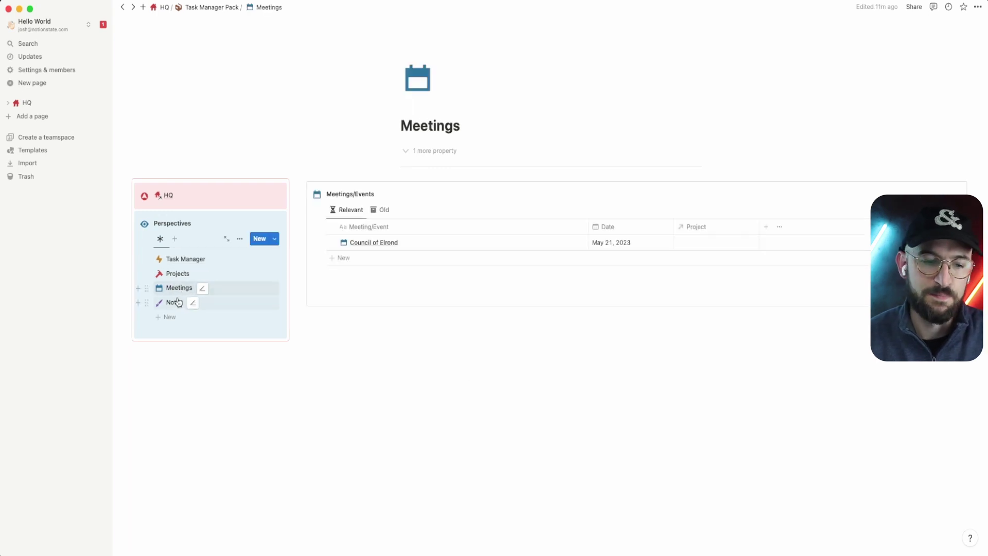
{"action": "left_click", "coordinate": [175, 303]}
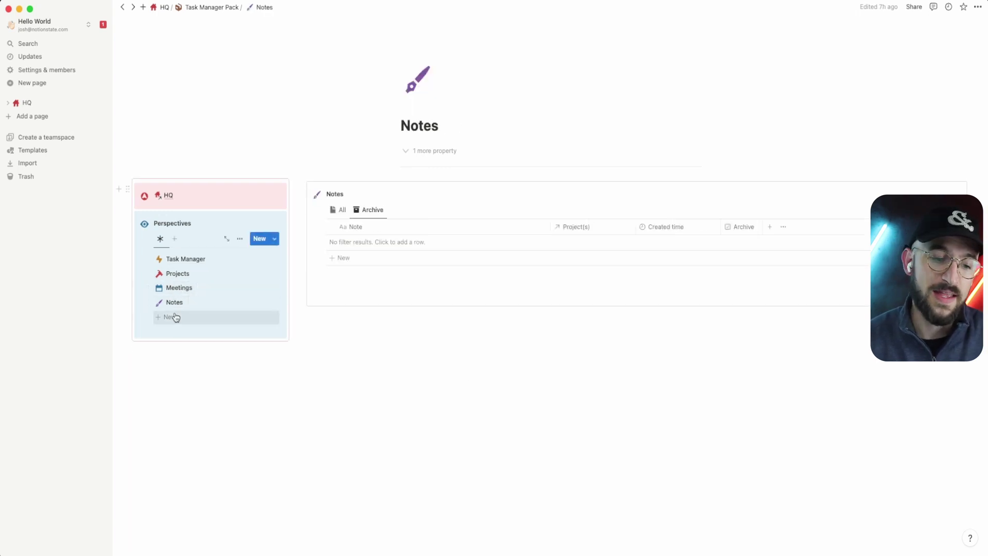
Add a new perspective to the Perspectives list and name it 'Contacts'
{"action": "left_click", "coordinate": [174, 317]}
{"action": "double_click", "coordinate": [181, 316]}
{"action": "triple_click", "coordinate": [180, 317]}
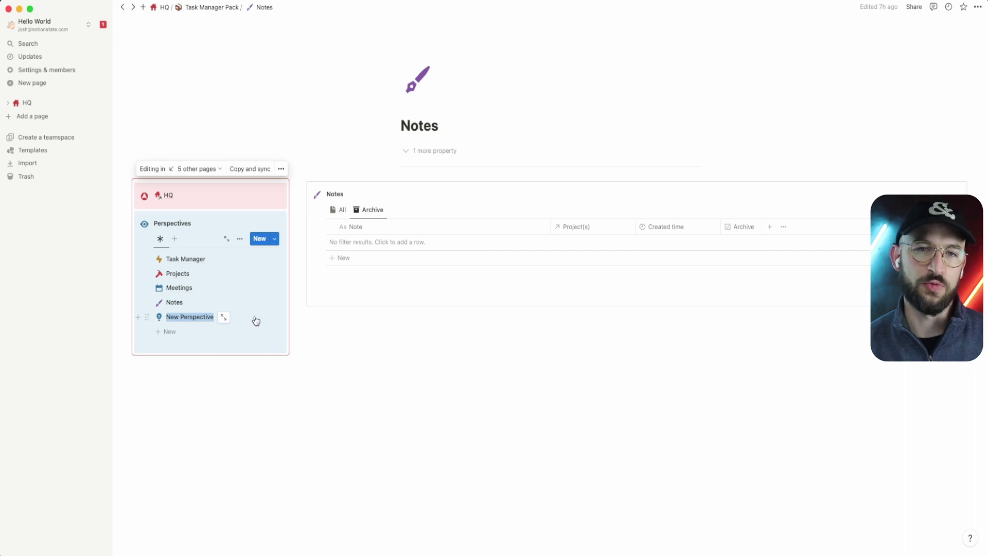
{"action": "type", "text": "Contacts"}
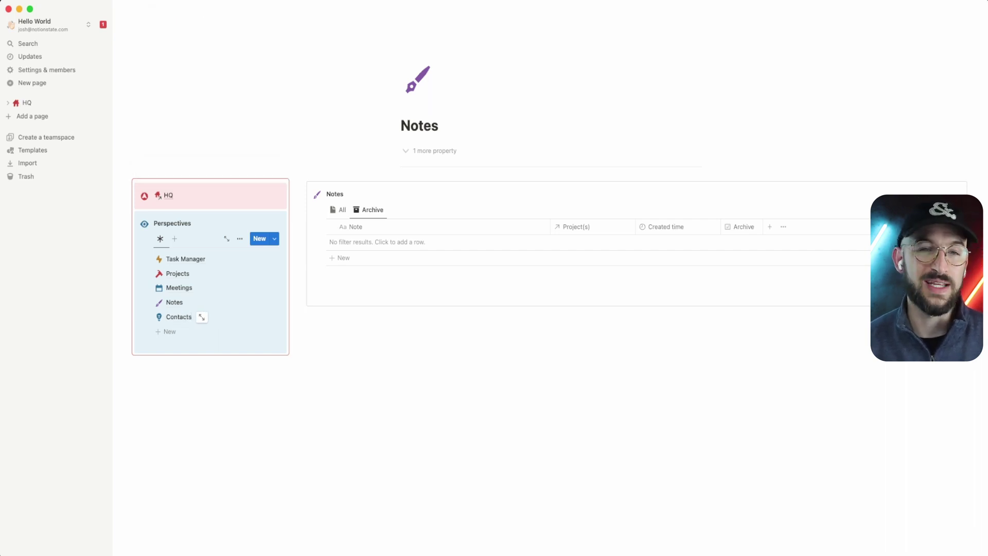
{"action": "left_click", "coordinate": [204, 377]}
Give the Contacts page the black walking-person icon found by searching Icons for 'person'
{"action": "left_click", "coordinate": [177, 318]}
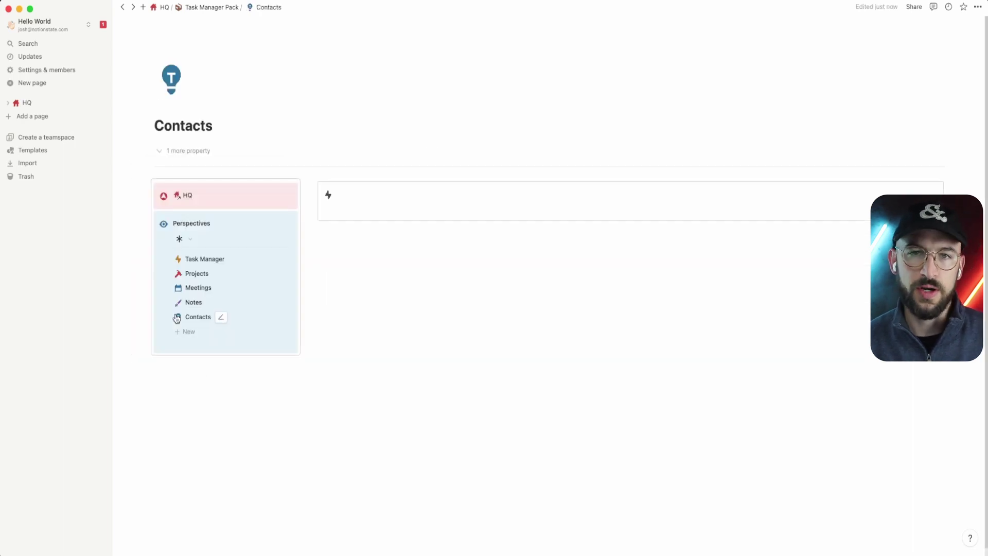
{"action": "left_click", "coordinate": [171, 80]}
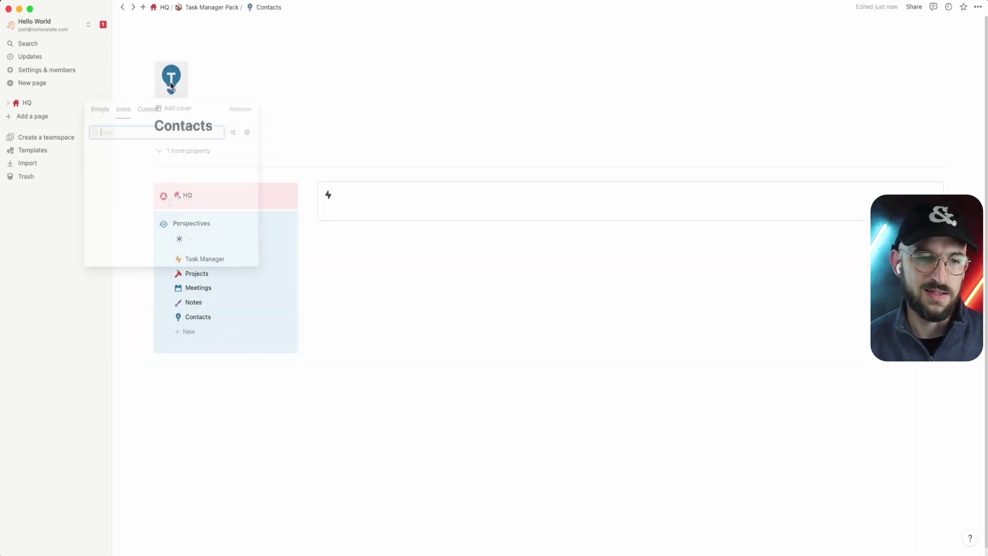
{"action": "left_click", "coordinate": [123, 110]}
{"action": "type", "text": "person"}
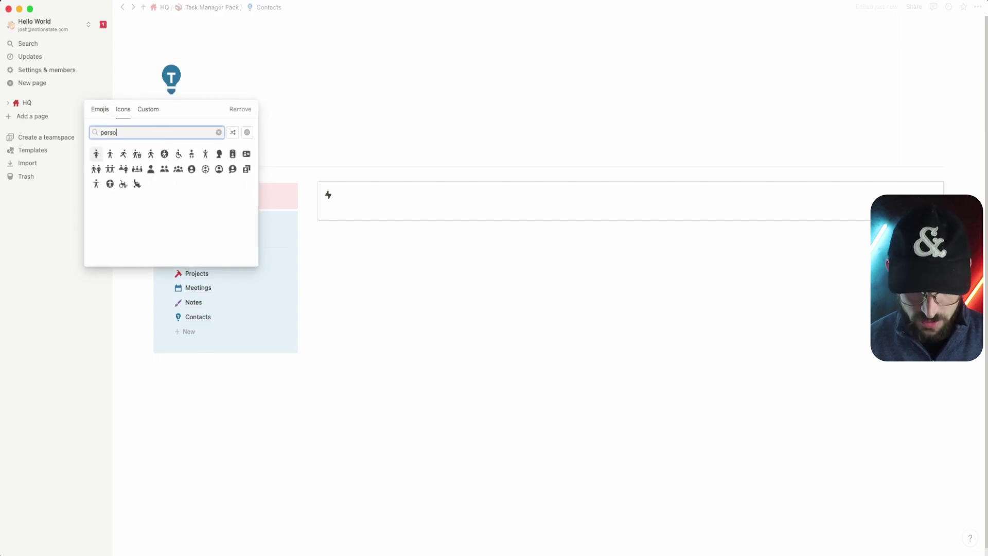
{"action": "mouse_move", "coordinate": [121, 172]}
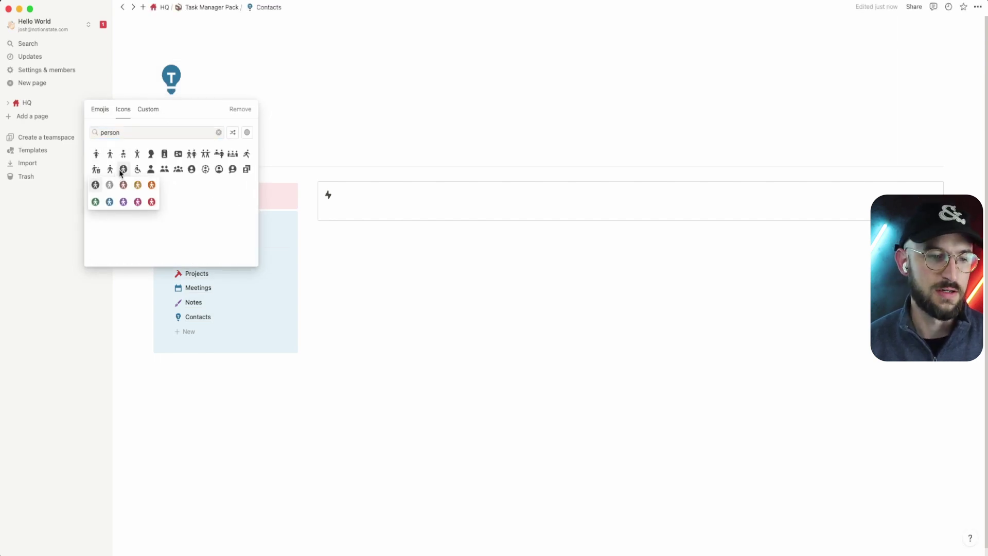
{"action": "left_click", "coordinate": [95, 185]}
{"action": "left_click", "coordinate": [408, 254]}
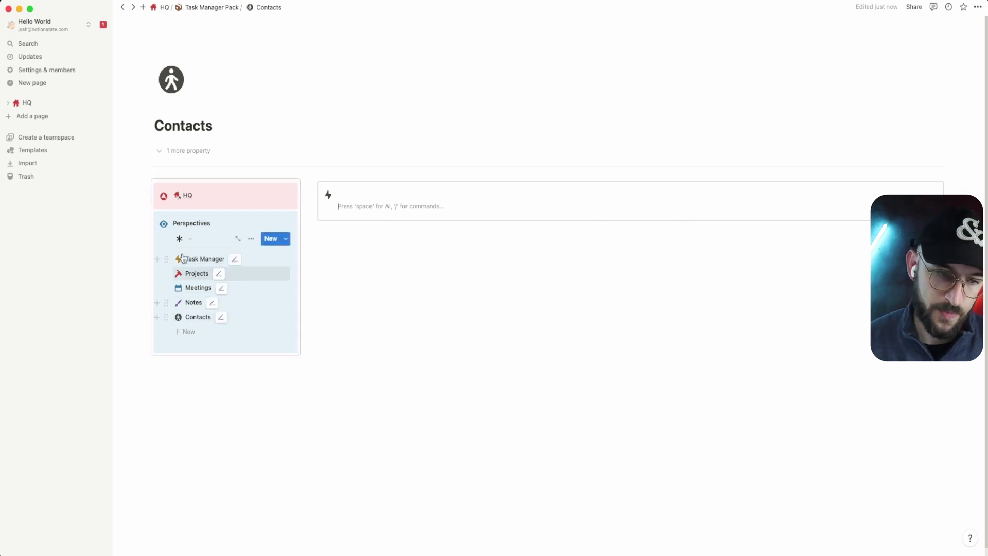
Delete the Contacts perspective from the Perspectives list
{"action": "left_click", "coordinate": [169, 316]}
{"action": "left_click", "coordinate": [192, 304]}
{"action": "left_click", "coordinate": [146, 317]}
{"action": "key", "text": "Delete"}
On Projects, review the Active view's Status: Not Complete filter and Status sort, then switch to All
{"action": "left_click", "coordinate": [176, 259]}
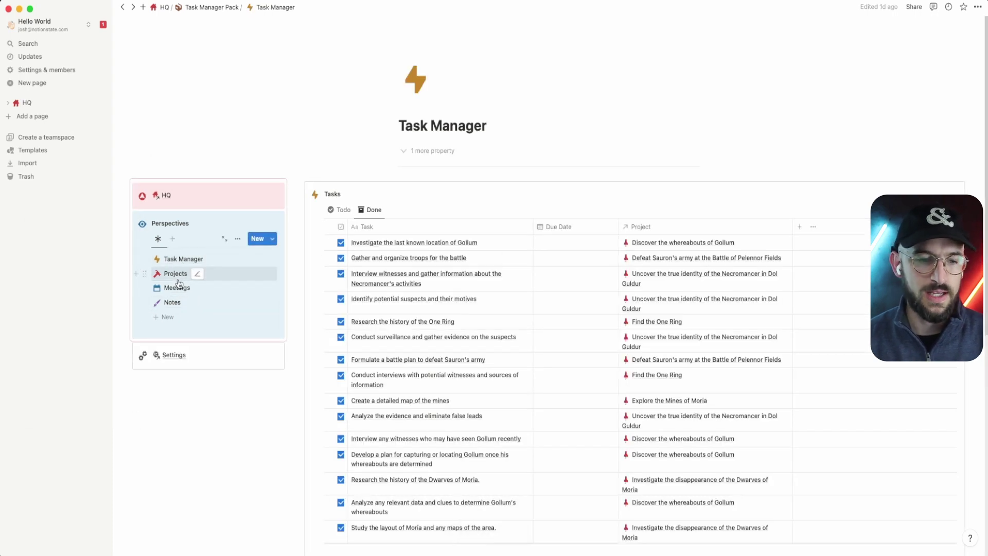
{"action": "left_click", "coordinate": [178, 274]}
{"action": "left_click", "coordinate": [343, 210]}
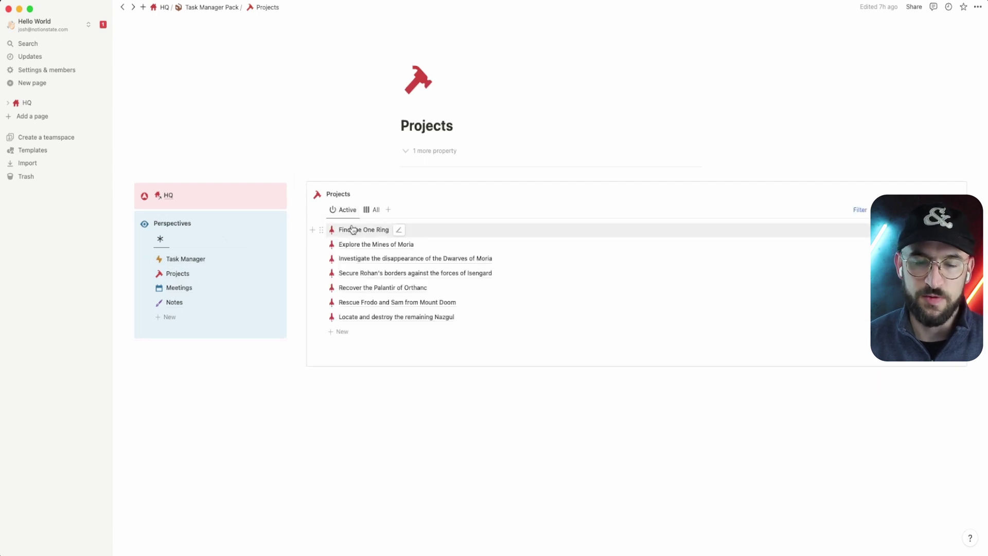
{"action": "left_click", "coordinate": [859, 211]}
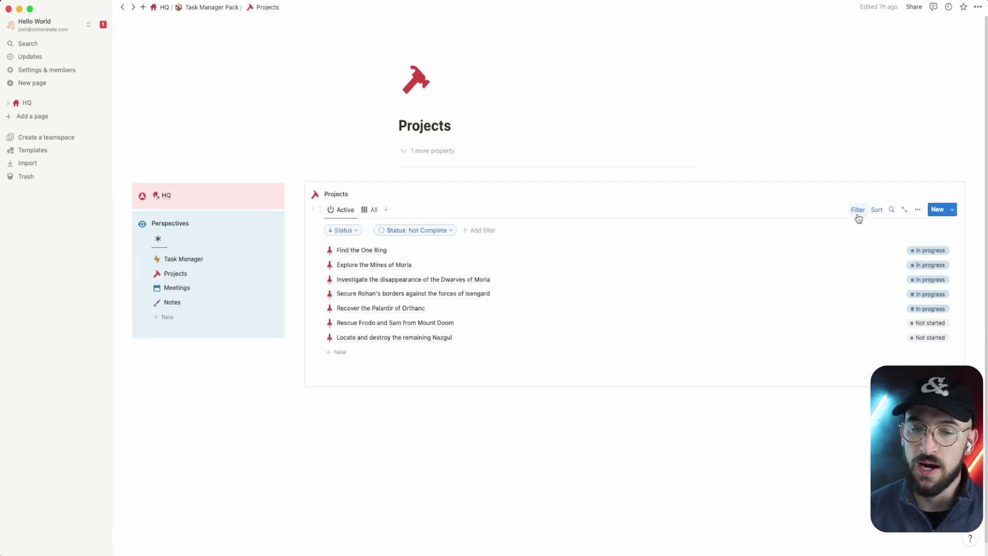
{"action": "left_click", "coordinate": [412, 232]}
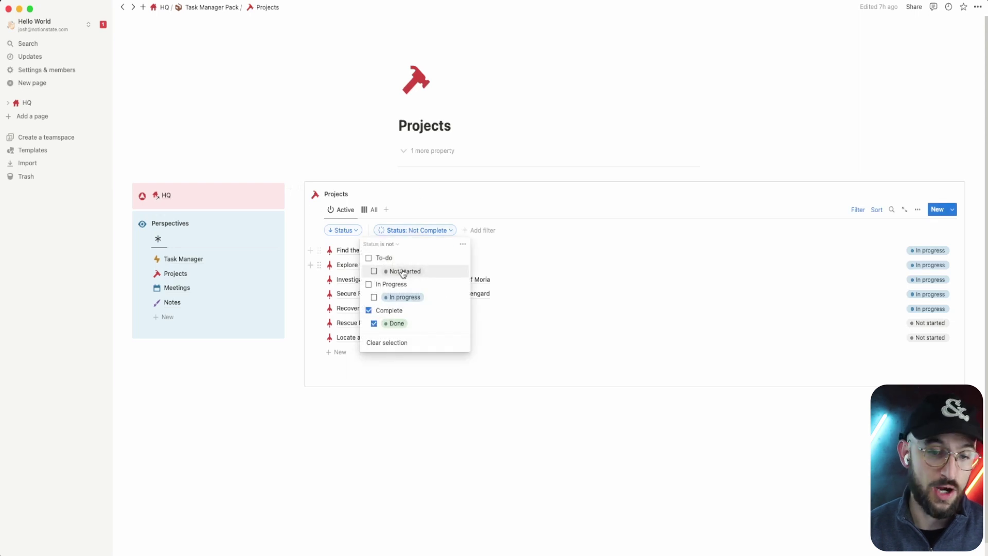
{"action": "left_click", "coordinate": [499, 538]}
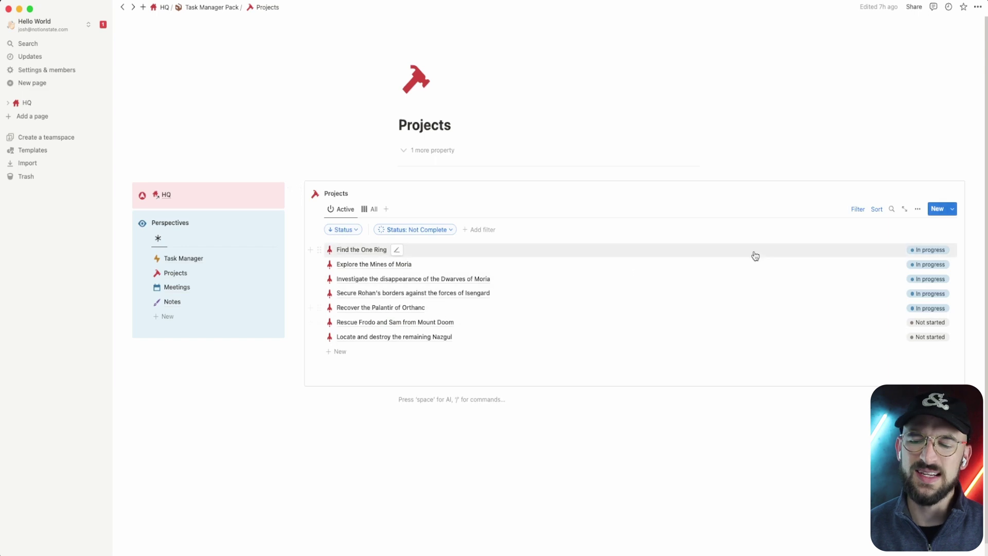
{"action": "left_click", "coordinate": [876, 209]}
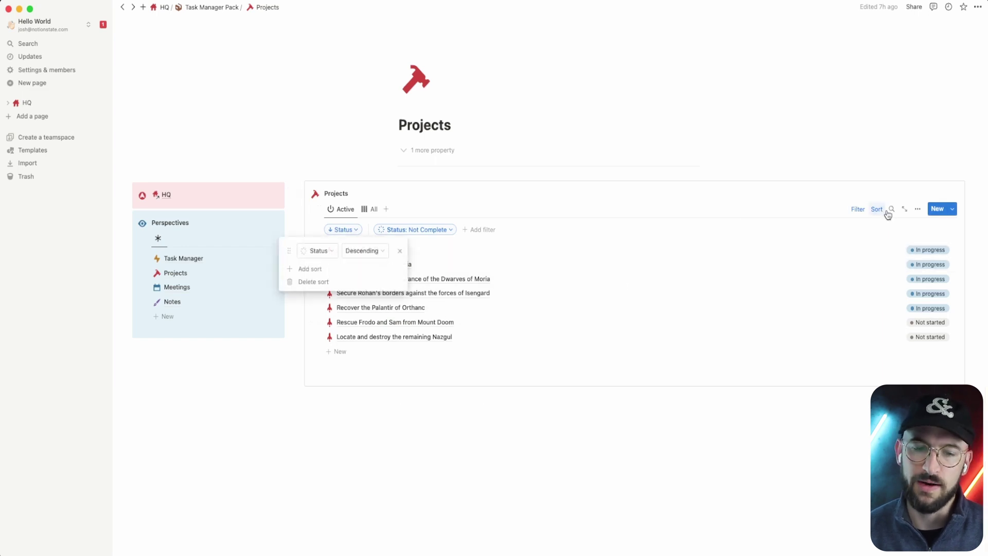
{"action": "left_click", "coordinate": [421, 434]}
{"action": "left_click", "coordinate": [371, 209]}
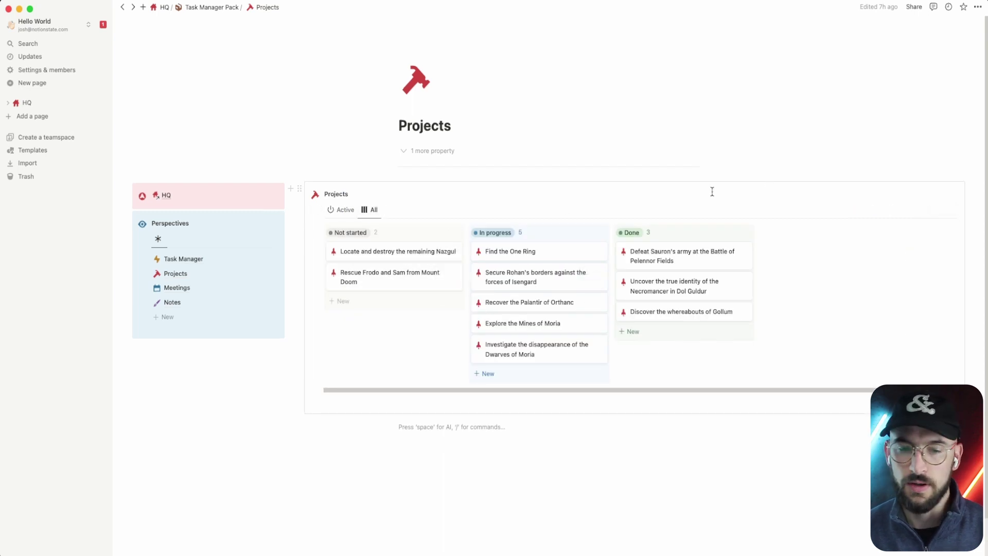
{"action": "left_click", "coordinate": [219, 350]}
Switch the Projects page back to its Active list of seven unfinished projects
{"action": "left_click", "coordinate": [343, 210]}
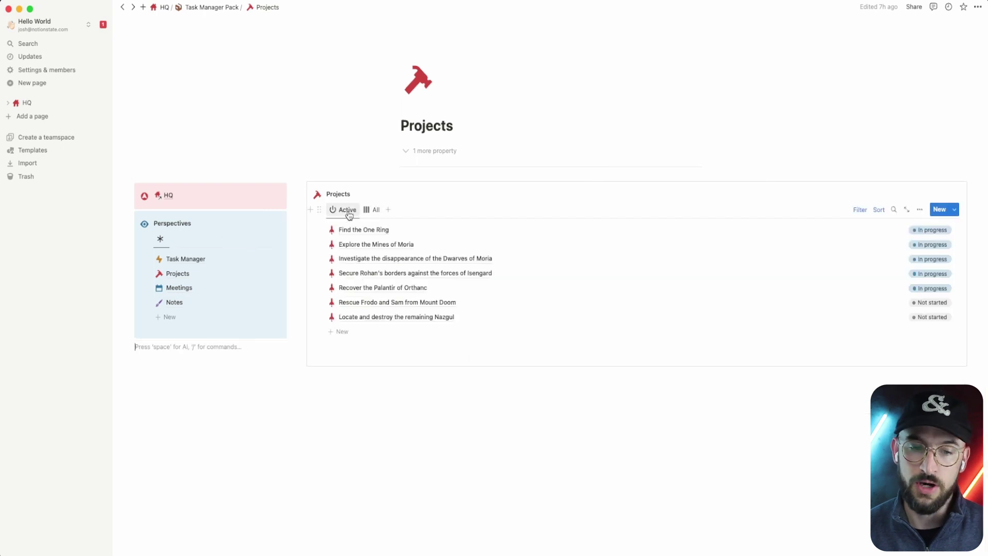
From HQ, look over the Pack Template and its Landing Page, then go back to HQ
{"action": "left_click", "coordinate": [170, 197]}
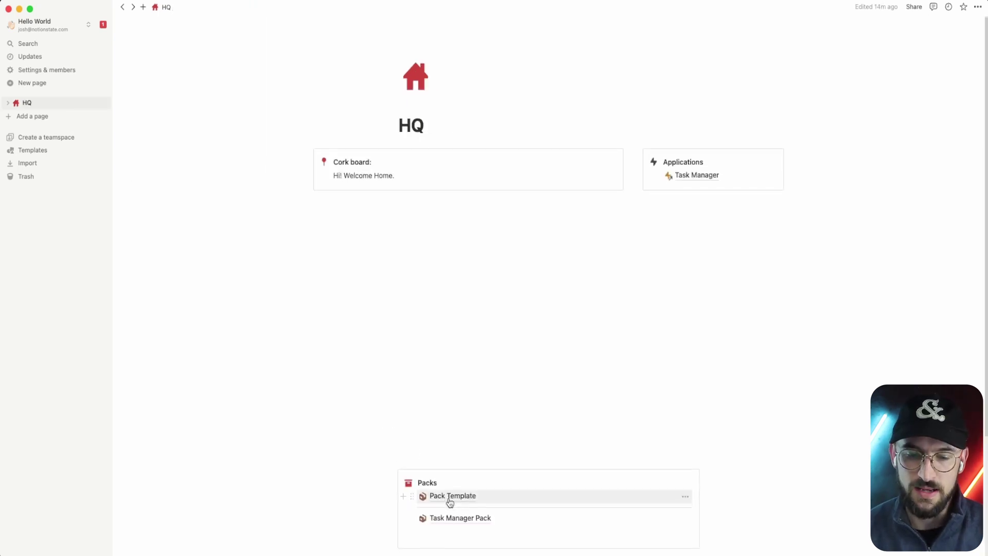
{"action": "scroll", "coordinate": [448, 495], "scroll_direction": "down", "scroll_amount": 3}
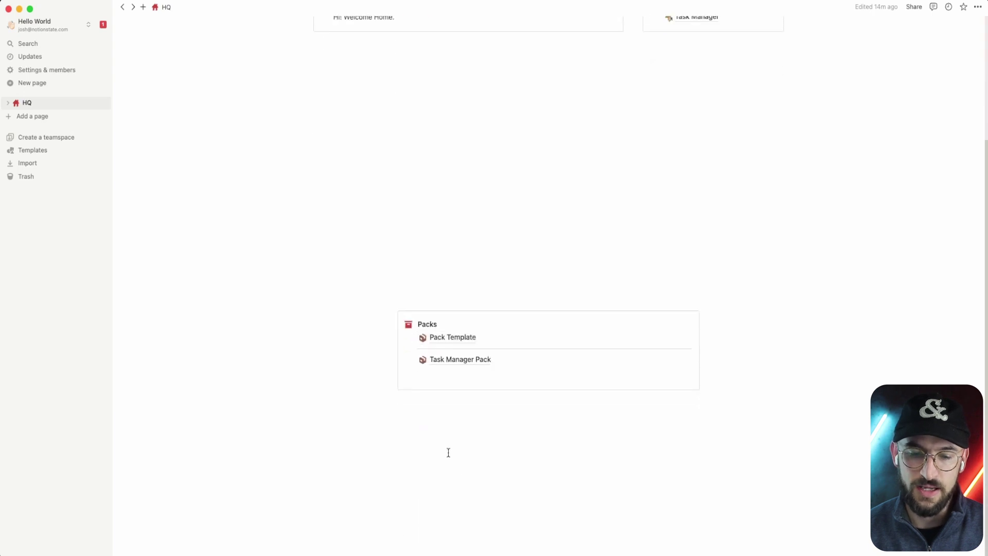
{"action": "left_click", "coordinate": [456, 340]}
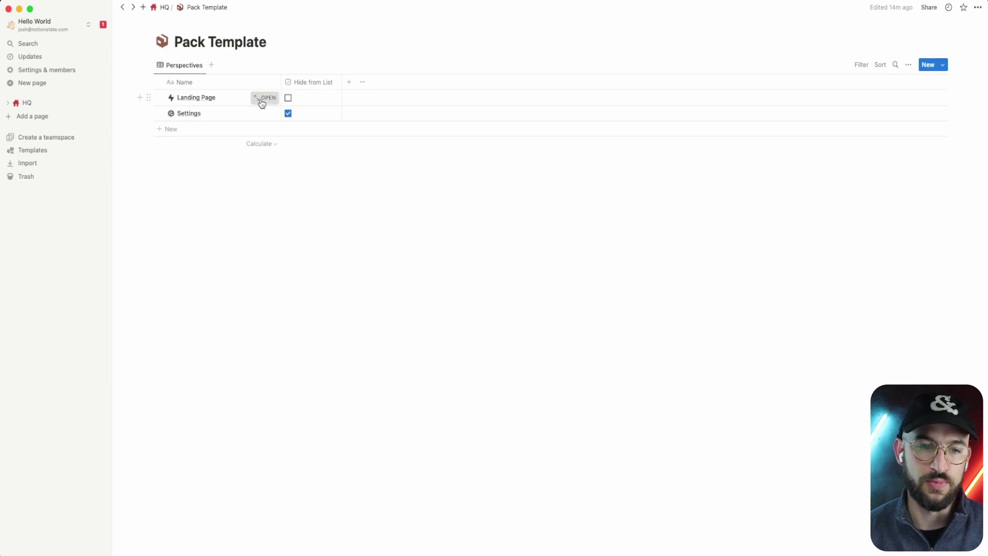
{"action": "left_click", "coordinate": [261, 98]}
{"action": "key", "text": "super+bracketleft"}
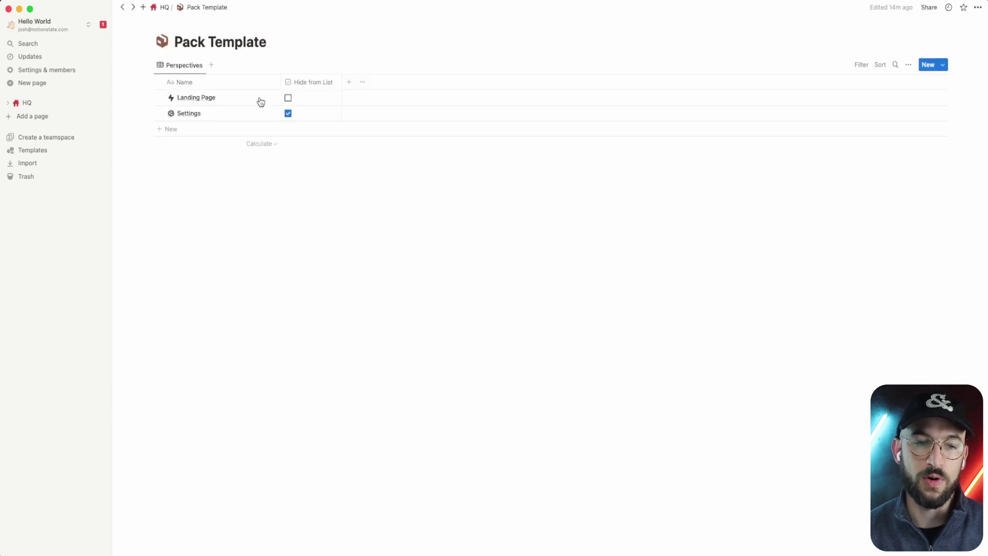
{"action": "key", "text": "super+bracketleft"}
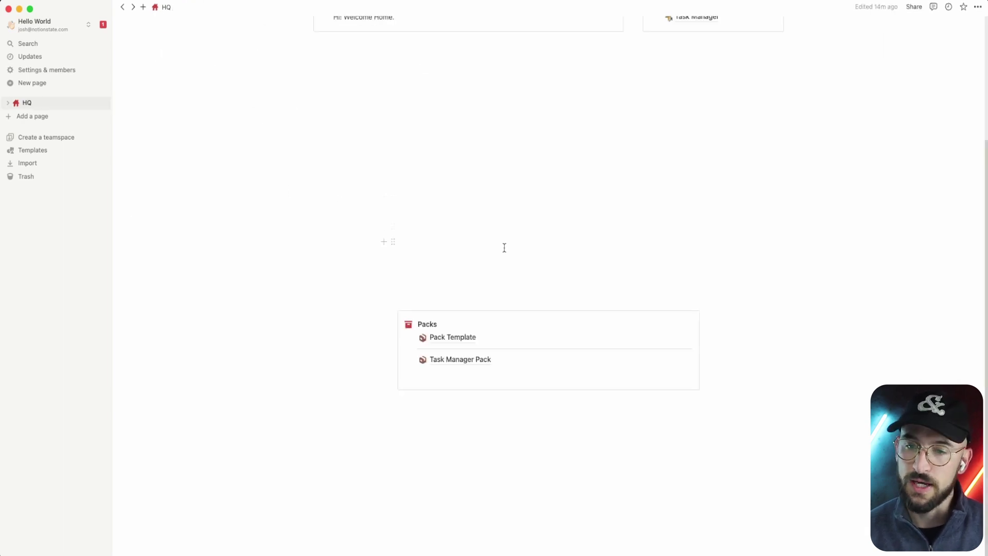
{"action": "scroll", "coordinate": [489, 267], "scroll_direction": "up", "scroll_amount": 3}
Open Task Manager, then inspect the Meetings Relevant view's date filter and sort, toggling the Old view
{"action": "left_click", "coordinate": [692, 178]}
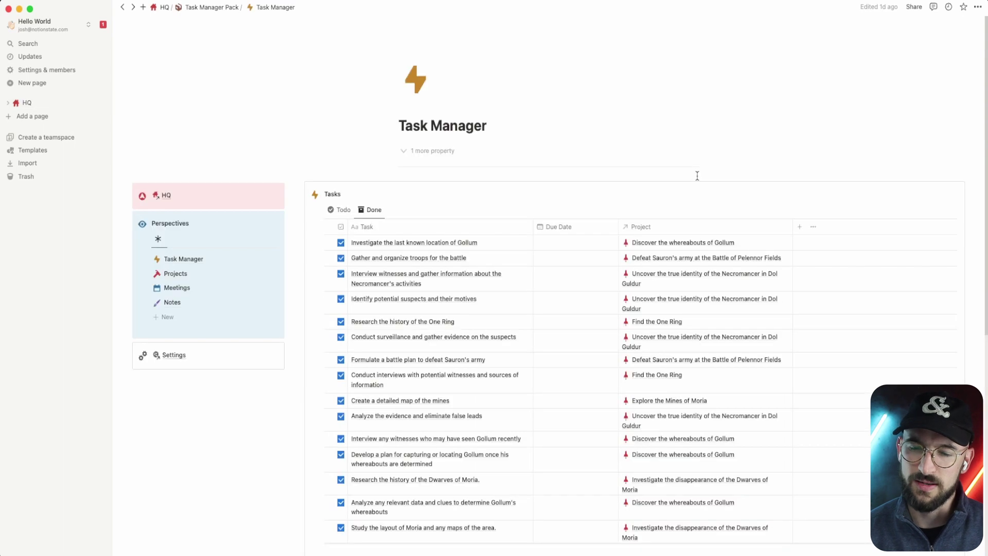
{"action": "left_click", "coordinate": [179, 288]}
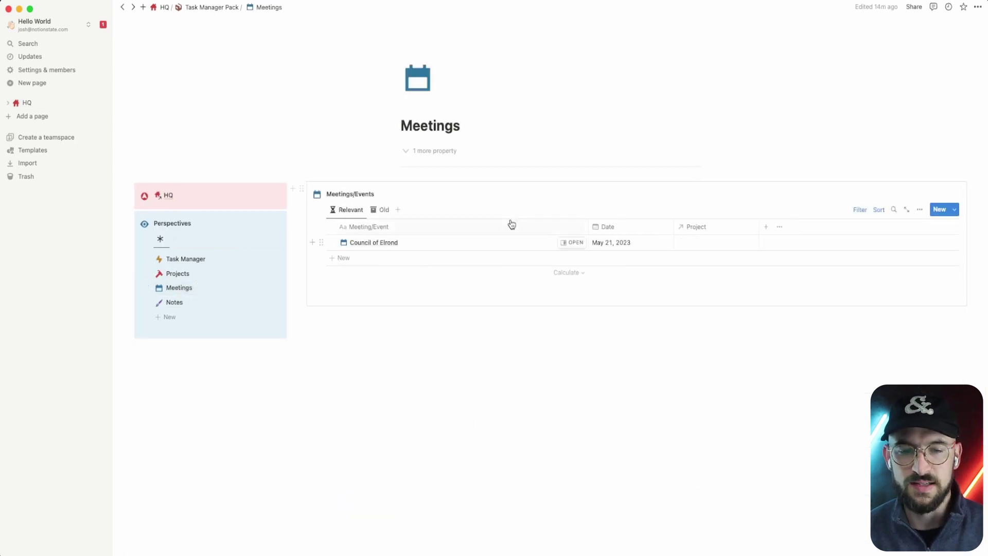
{"action": "left_click", "coordinate": [860, 210]}
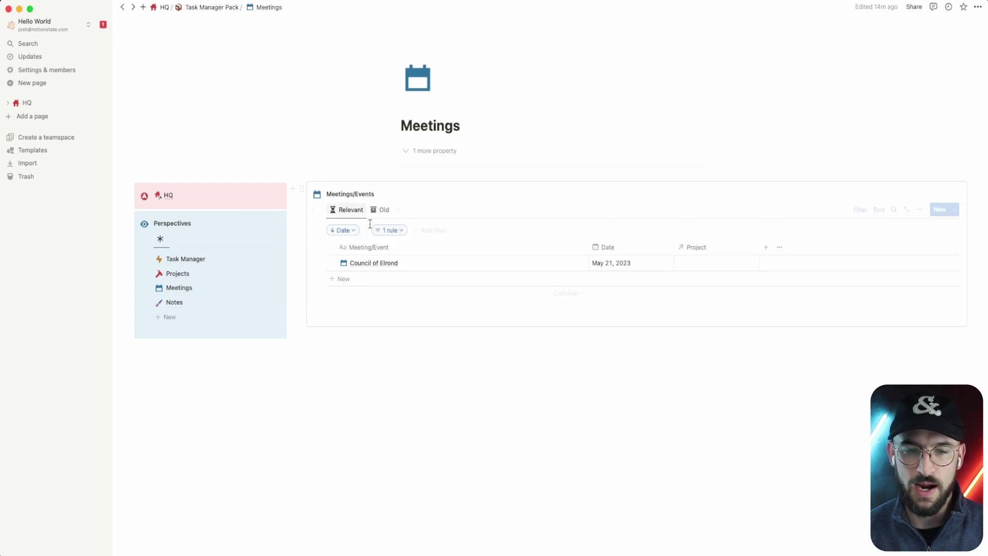
{"action": "left_click", "coordinate": [404, 232]}
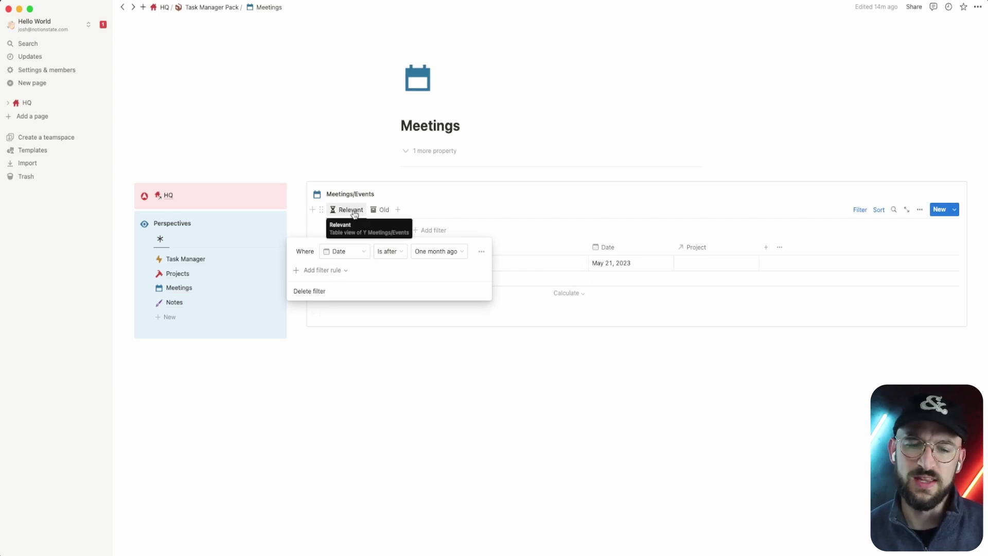
{"action": "left_click", "coordinate": [410, 369]}
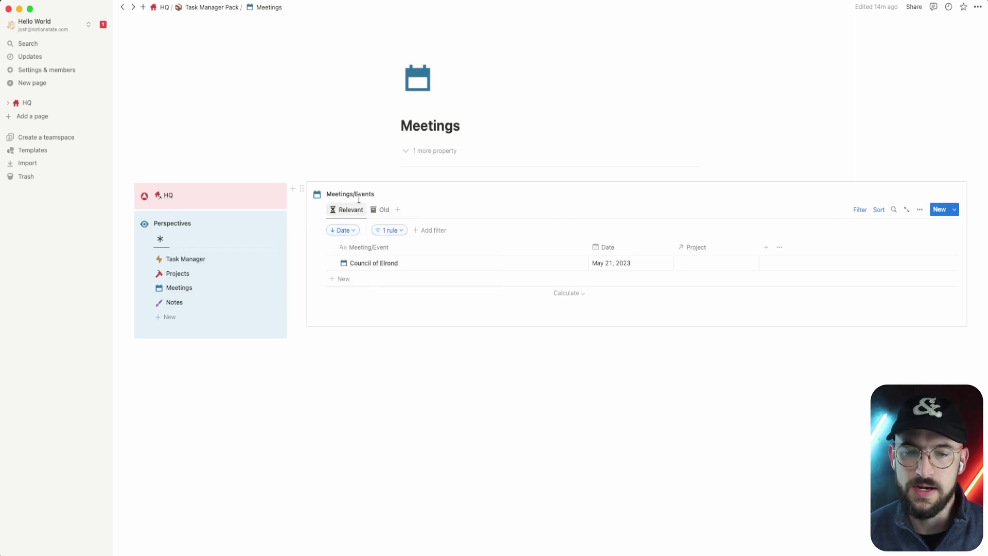
{"action": "left_click", "coordinate": [382, 209]}
{"action": "left_click", "coordinate": [344, 210]}
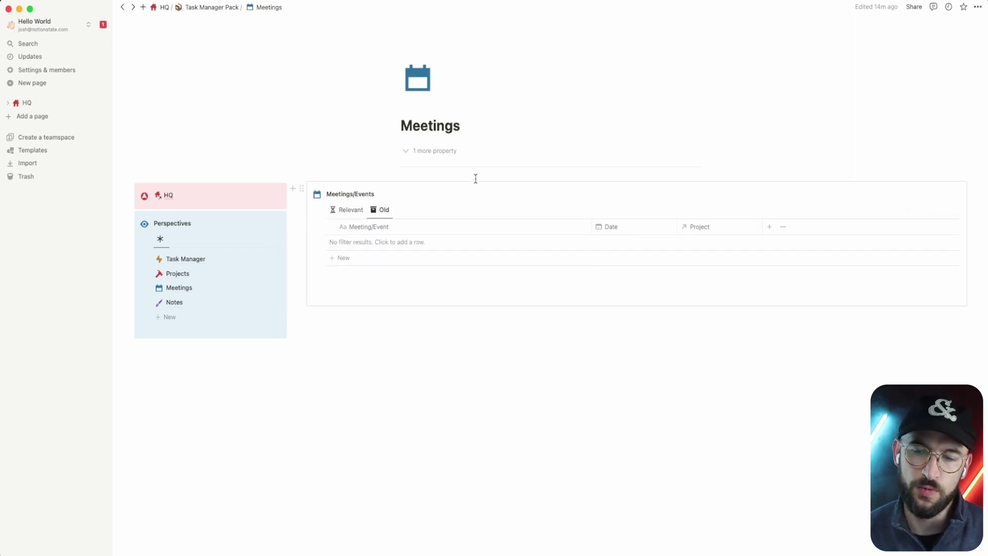
{"action": "left_click", "coordinate": [879, 210]}
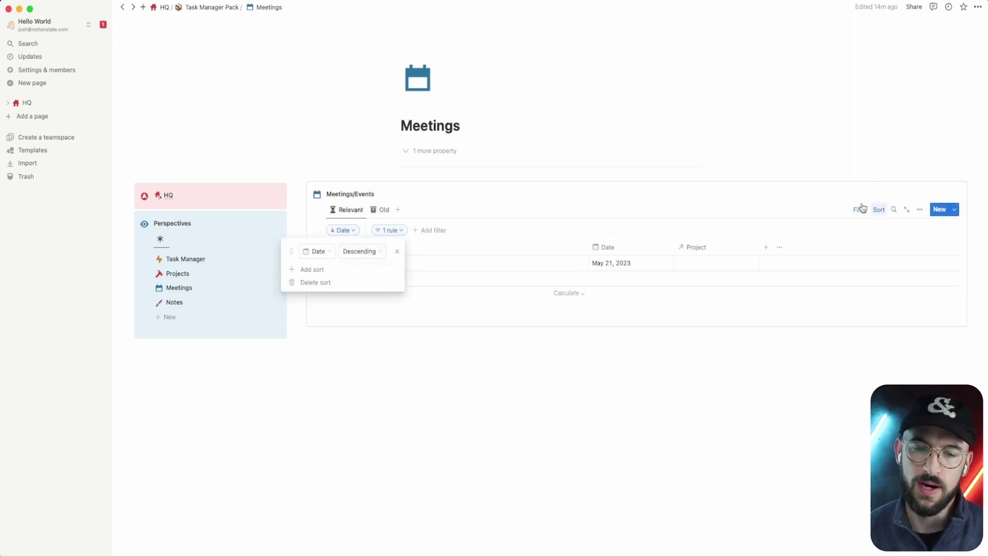
{"action": "left_click", "coordinate": [651, 419]}
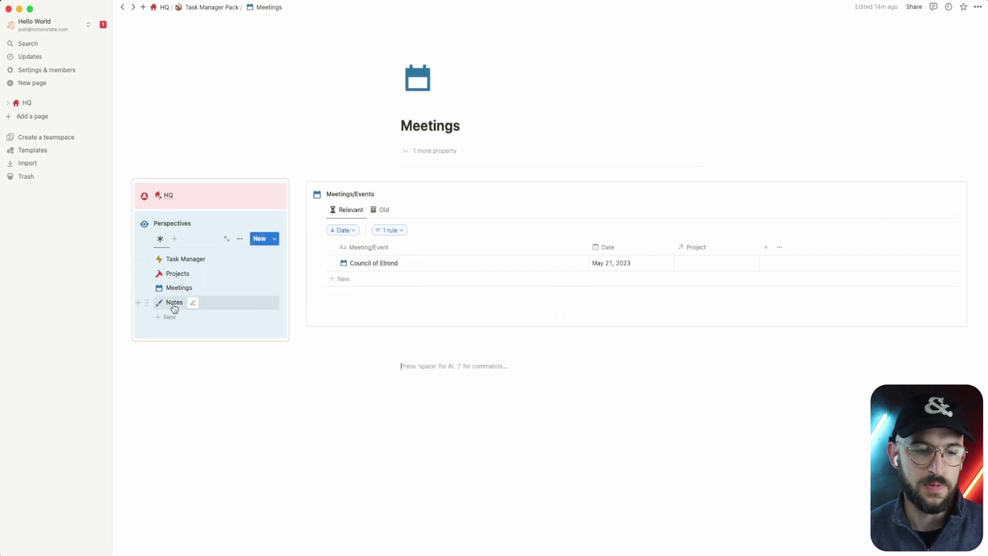
In Notes' All view, mark Map of Middle Earth as archived
{"action": "left_click", "coordinate": [170, 305]}
{"action": "left_click", "coordinate": [337, 213]}
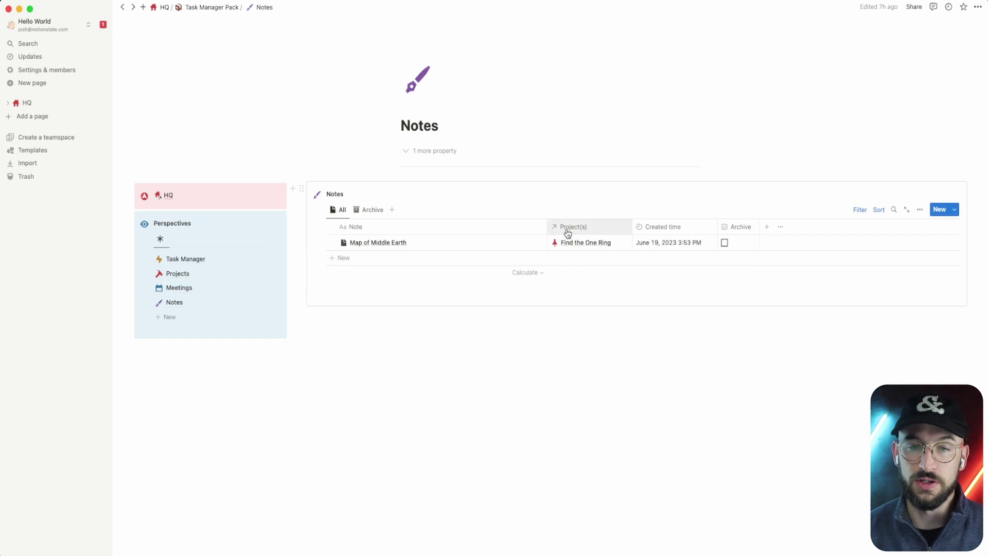
{"action": "left_click", "coordinate": [725, 245]}
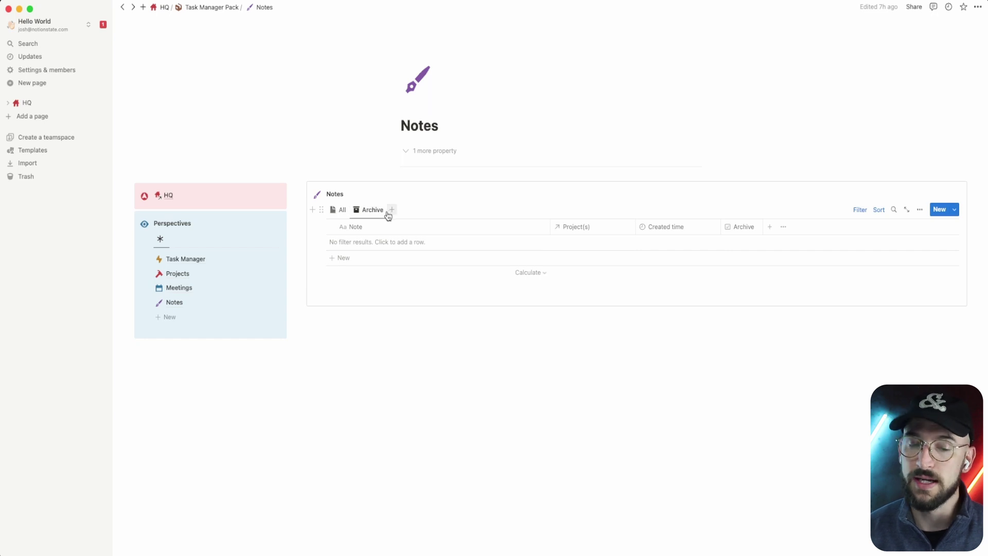
{"action": "left_click", "coordinate": [340, 209]}
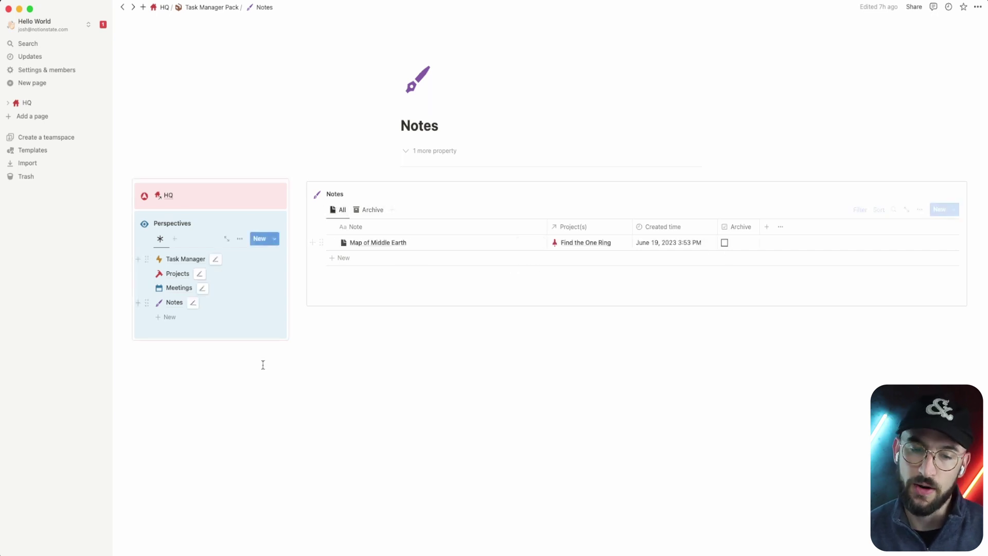
{"action": "left_click", "coordinate": [177, 274]}
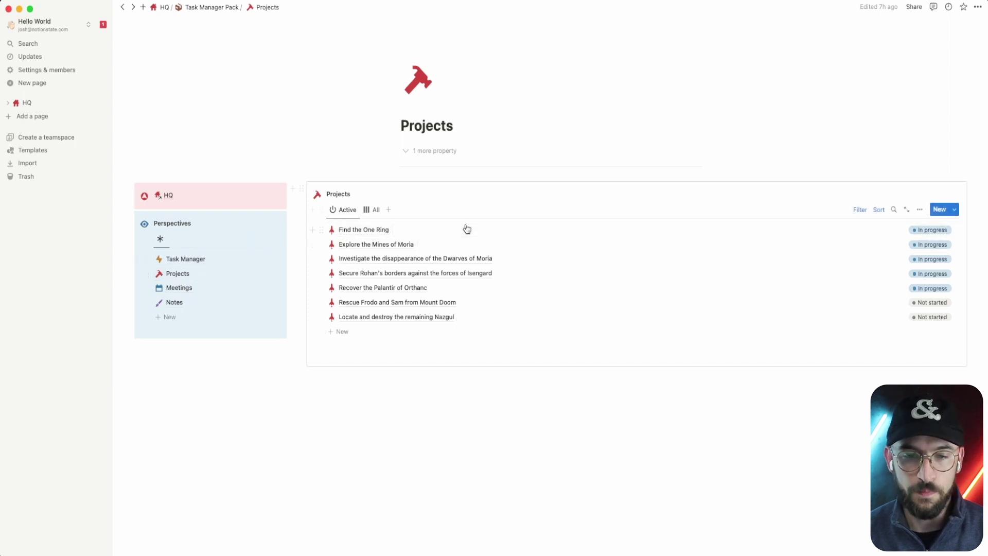
{"action": "left_click", "coordinate": [370, 233]}
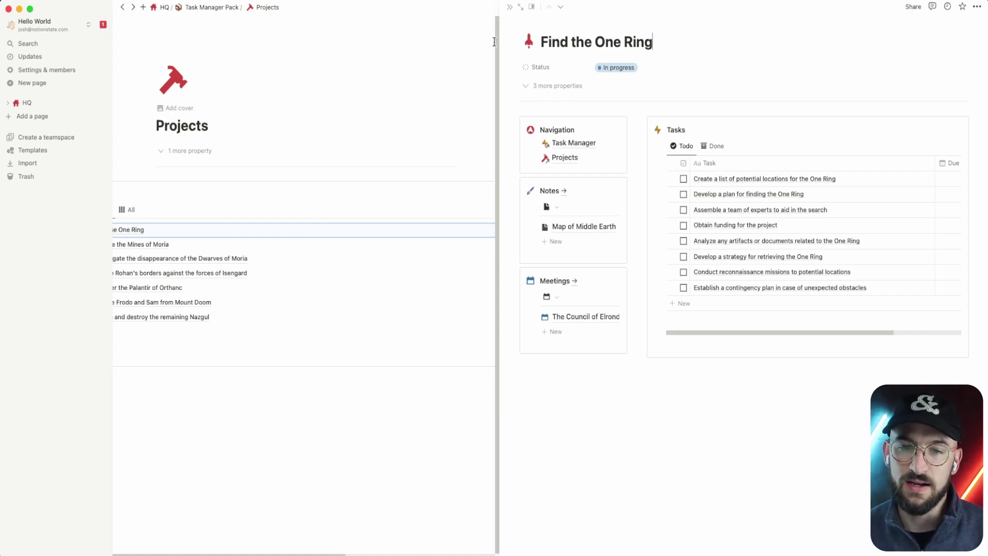
{"action": "left_click_drag", "start_coordinate": [496, 41], "coordinate": [296, 65]}
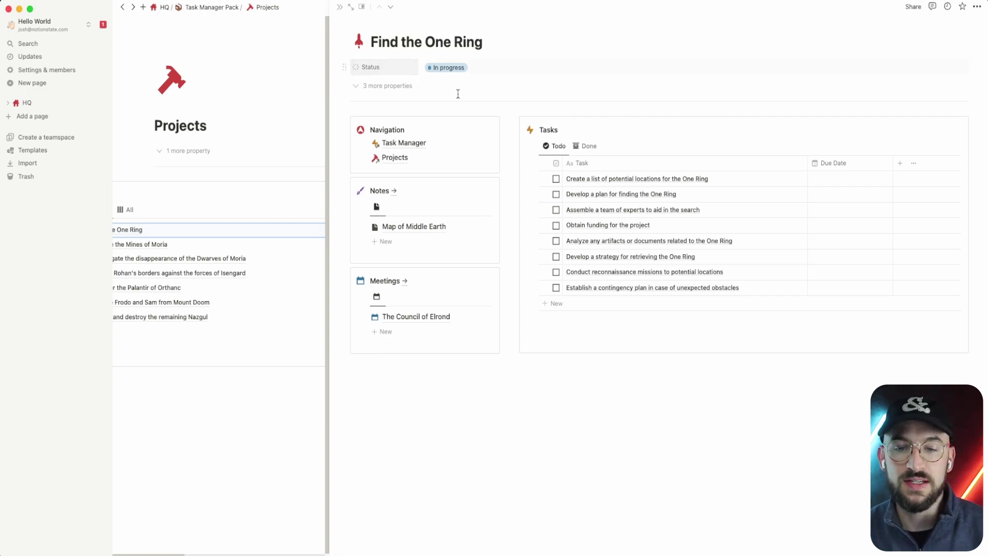
{"action": "left_click", "coordinate": [586, 146]}
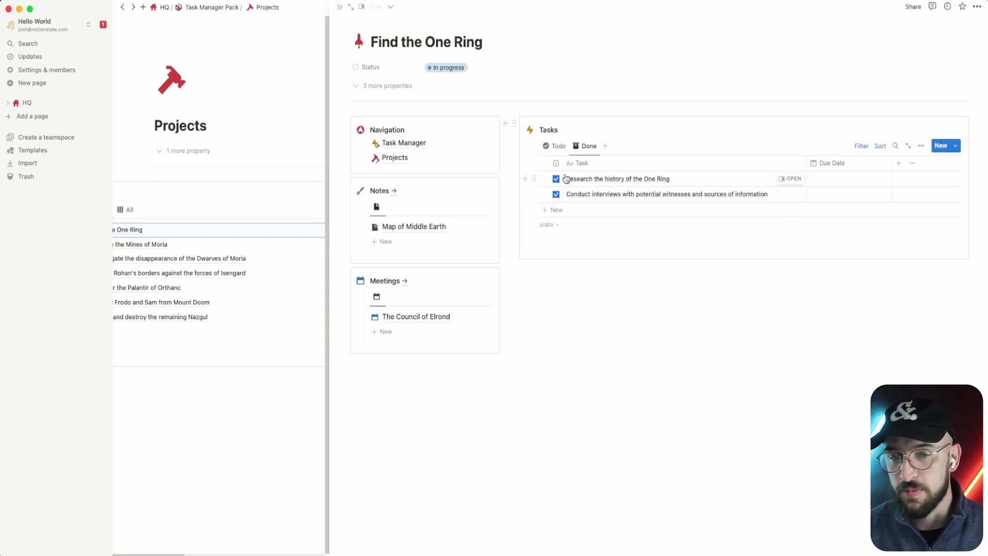
{"action": "left_click_drag", "start_coordinate": [483, 44], "coordinate": [390, 55]}
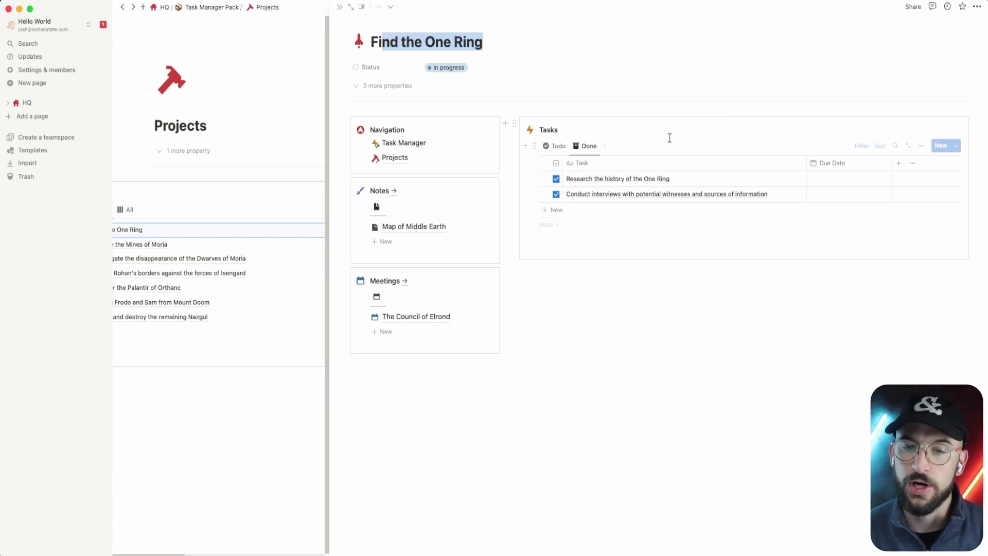
{"action": "left_click", "coordinate": [554, 147]}
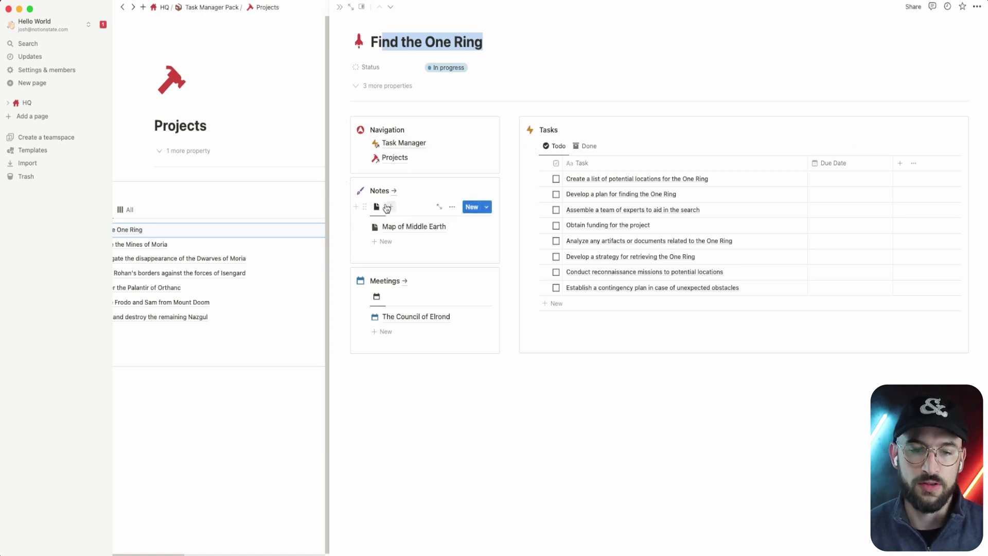
Close the preview, go via Notes to Projects, and preview Find the One Ring beside the list
{"action": "left_click", "coordinate": [269, 414]}
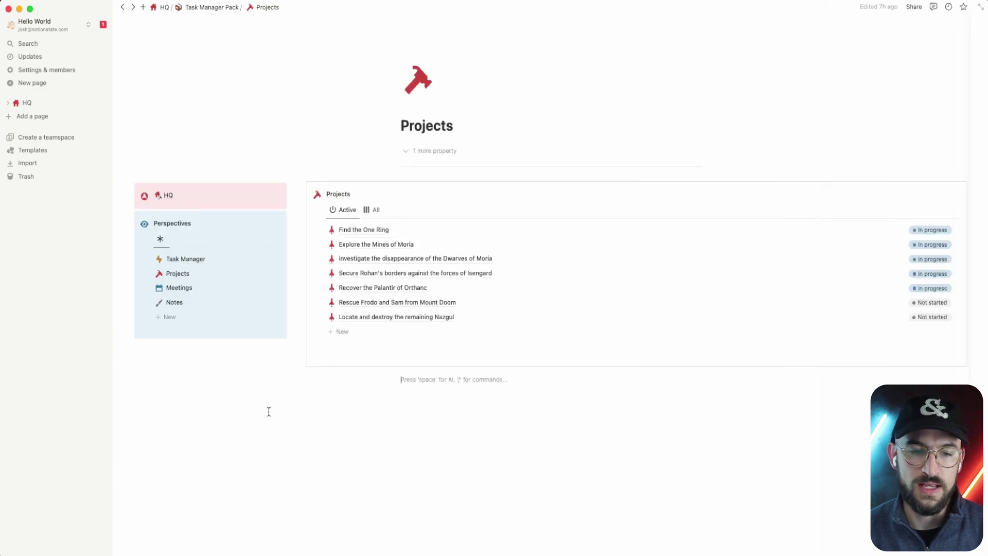
{"action": "left_click", "coordinate": [164, 300]}
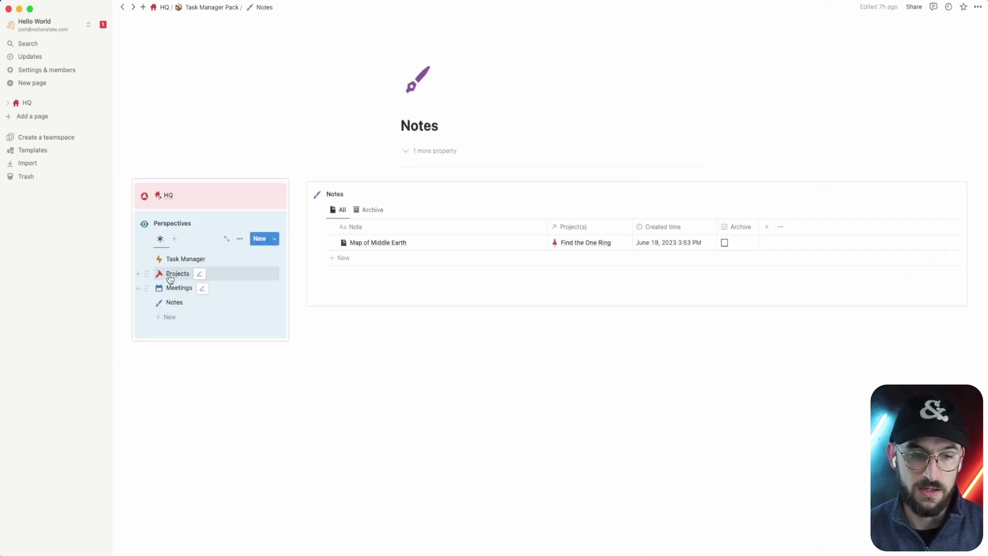
{"action": "left_click", "coordinate": [172, 274]}
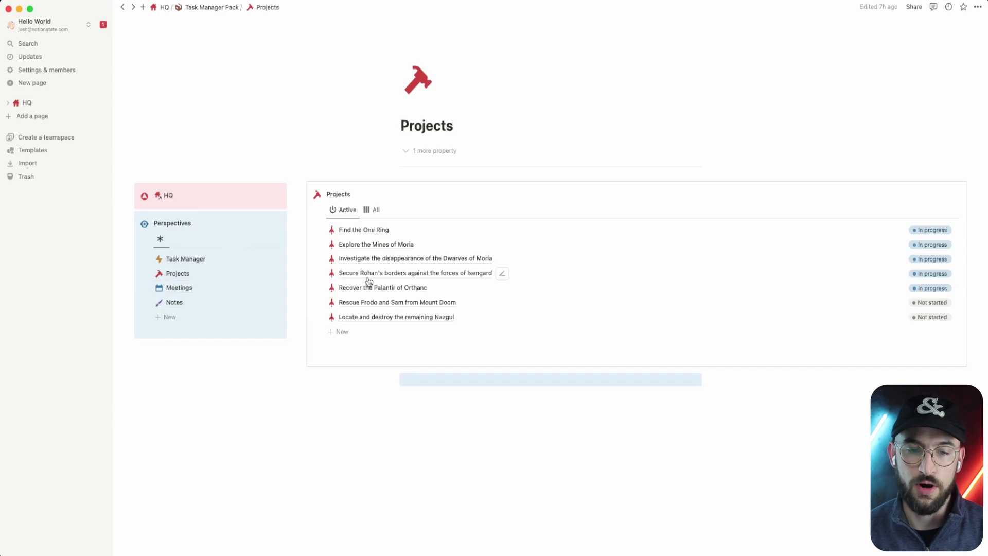
{"action": "left_click", "coordinate": [363, 230]}
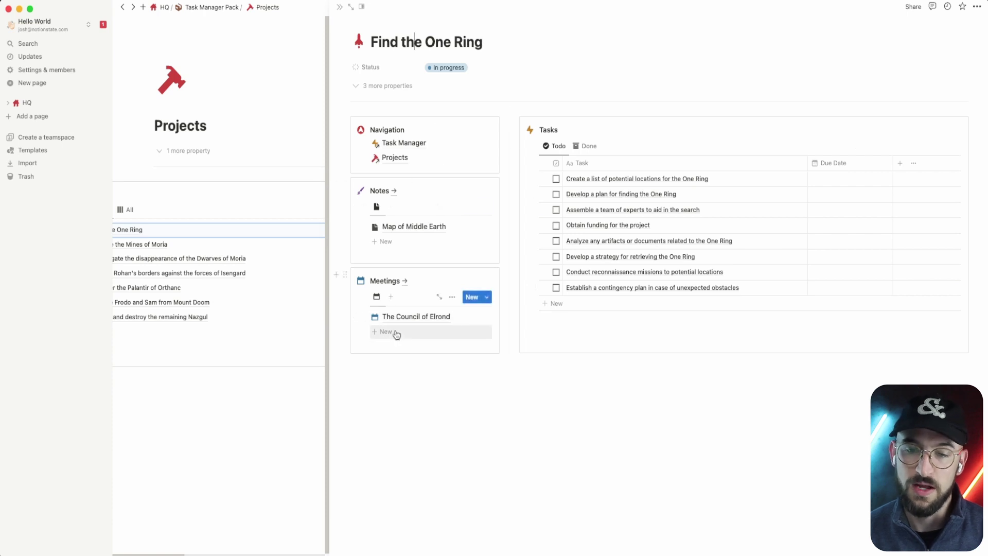
Add a new task to Find the One Ring, then open the Decipher the writing on the ring task
{"action": "left_click", "coordinate": [556, 303]}
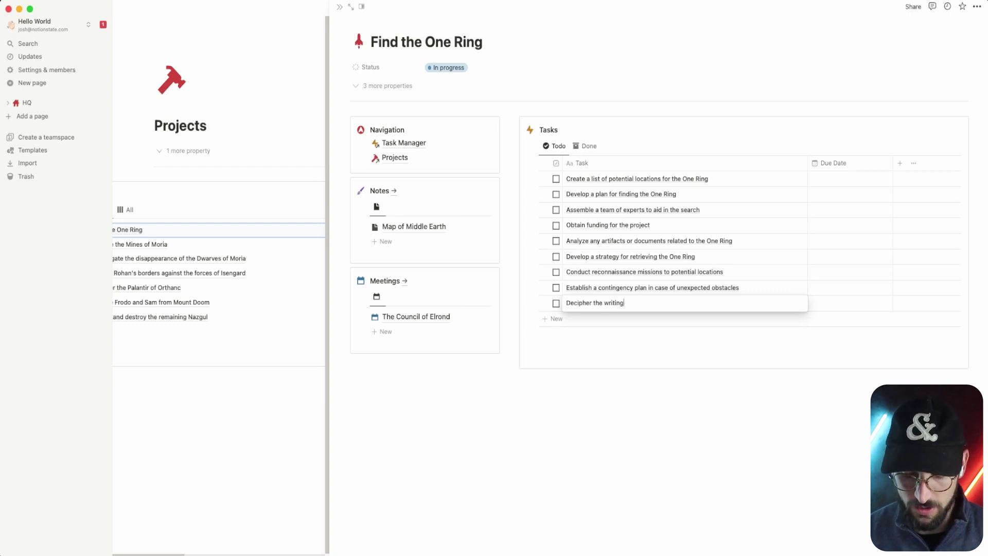
{"action": "key", "text": "Escape"}
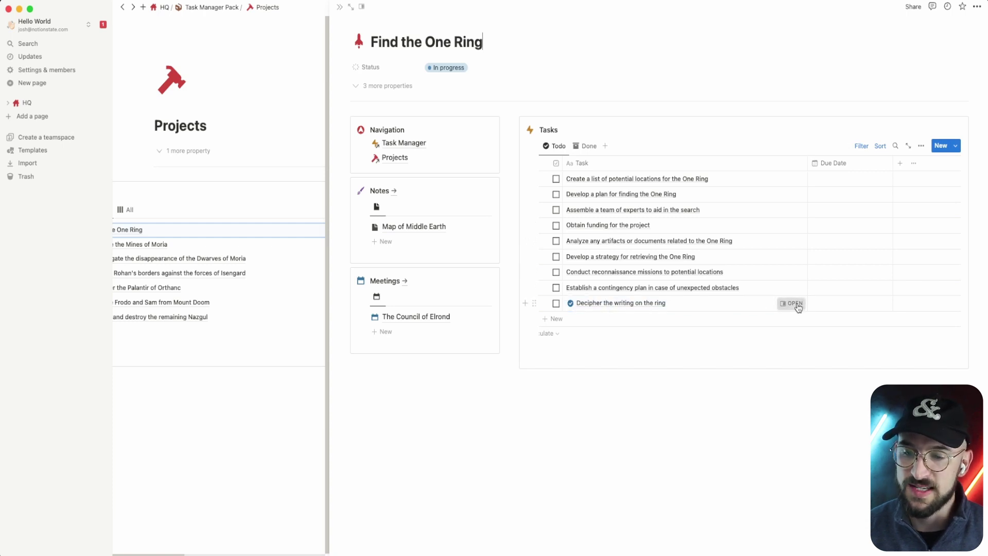
{"action": "left_click", "coordinate": [795, 304]}
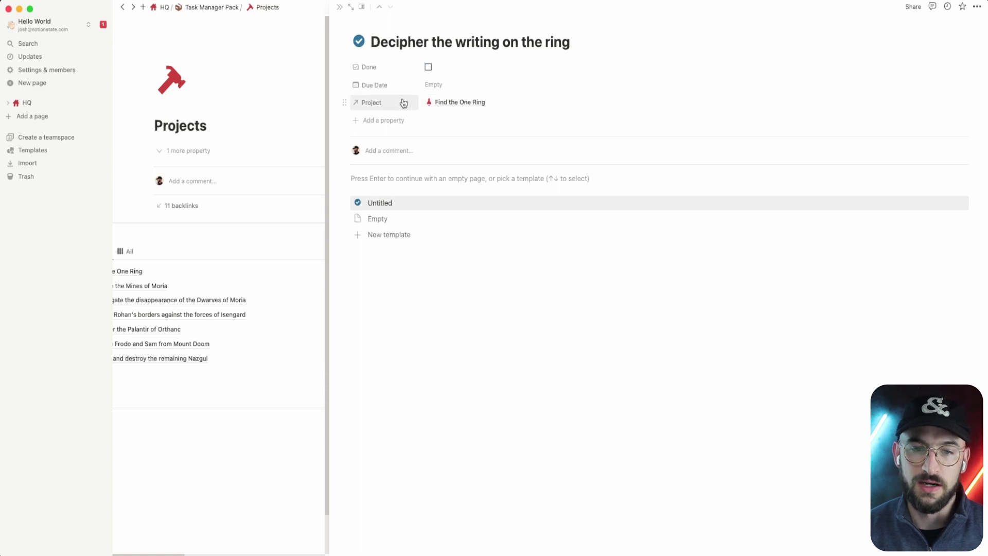
{"action": "left_click", "coordinate": [450, 106]}
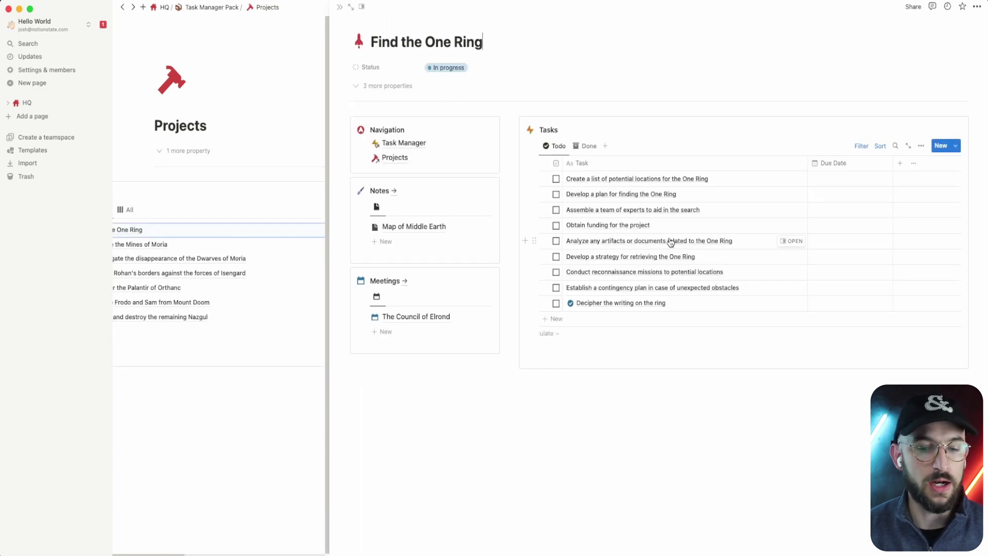
{"action": "left_click", "coordinate": [797, 303]}
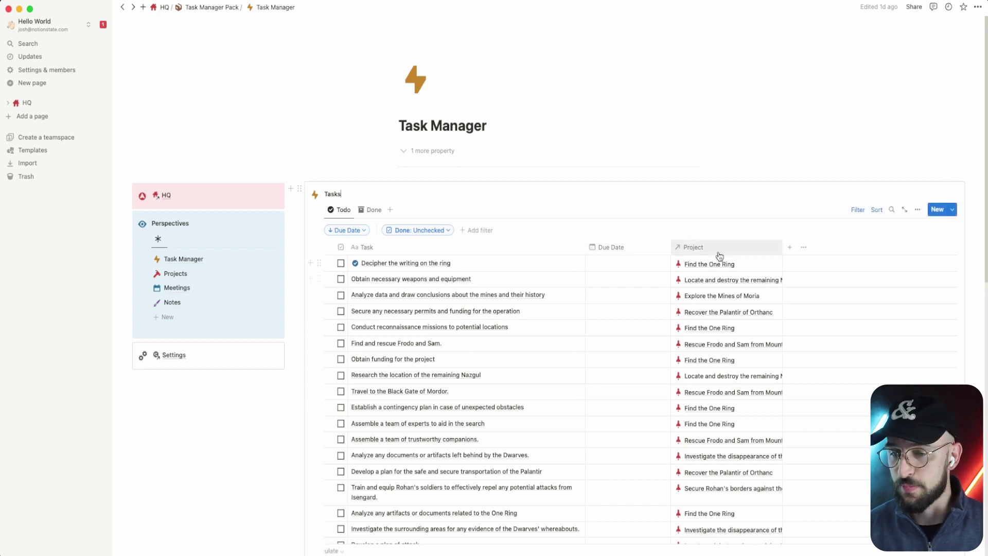
Tick Decipher the writing on the ring as done and confirm it appears under Done
{"action": "left_click", "coordinate": [341, 263]}
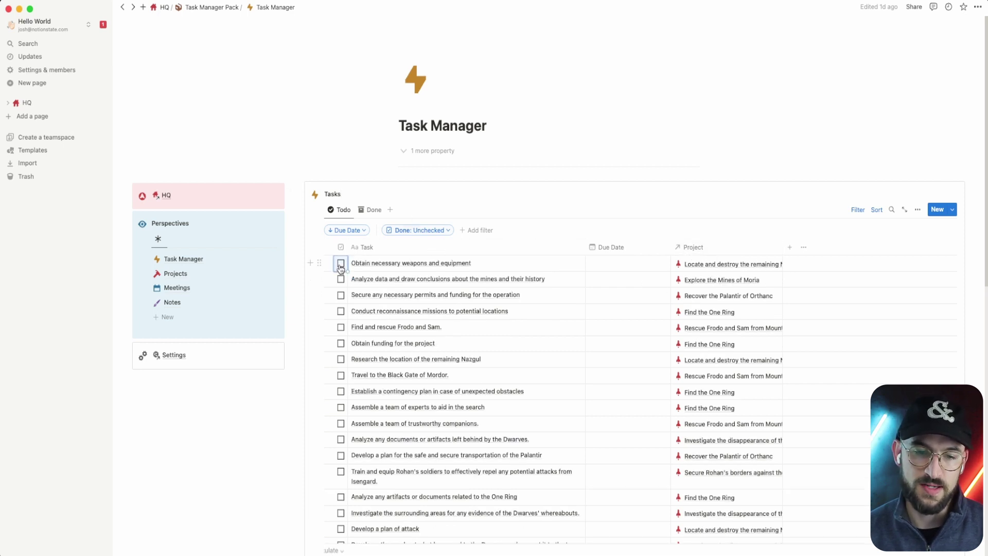
{"action": "left_click", "coordinate": [367, 210]}
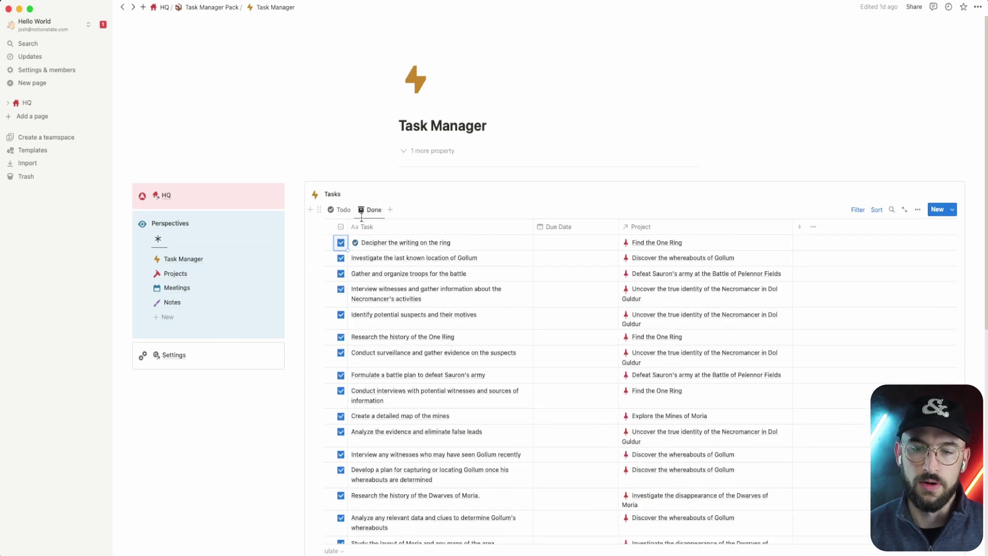
{"action": "left_click", "coordinate": [229, 430]}
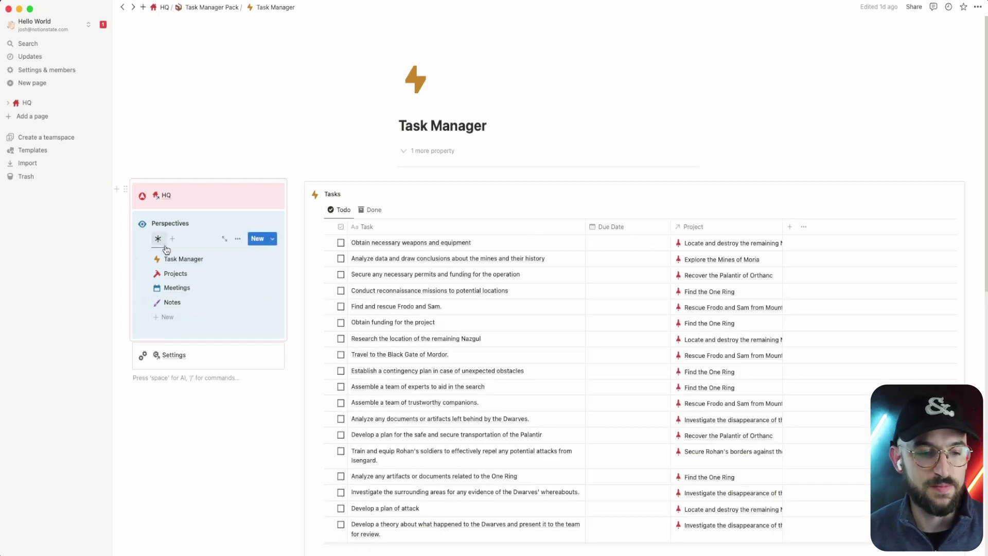
Select the synced navigation block, then go to Projects and on to Meetings
{"action": "left_click", "coordinate": [200, 199]}
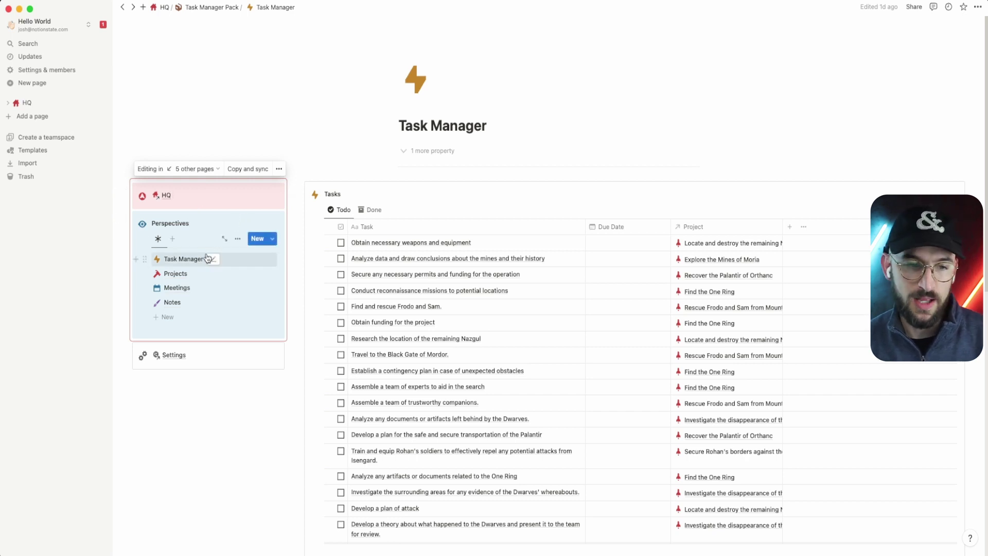
{"action": "left_click", "coordinate": [200, 220]}
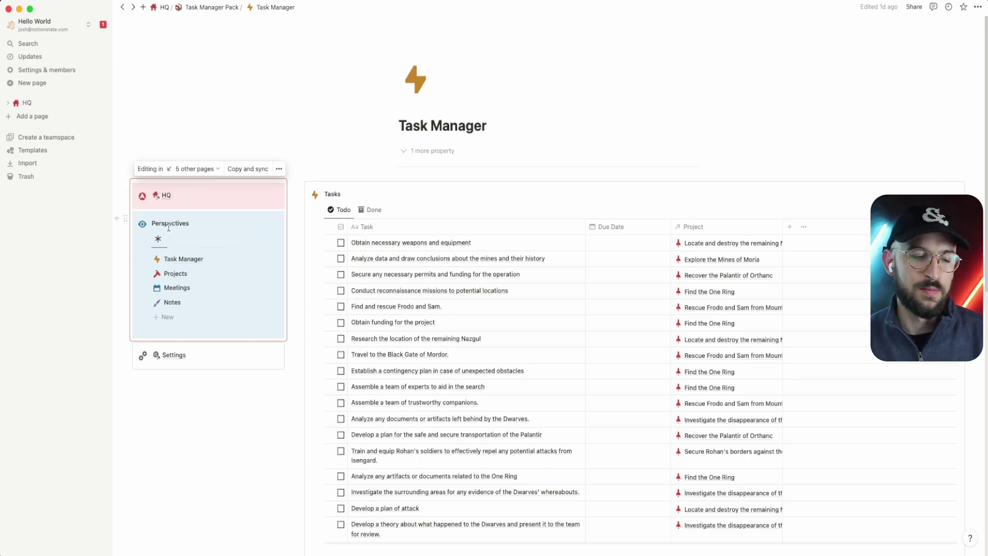
{"action": "left_click", "coordinate": [177, 276]}
{"action": "left_click", "coordinate": [178, 287]}
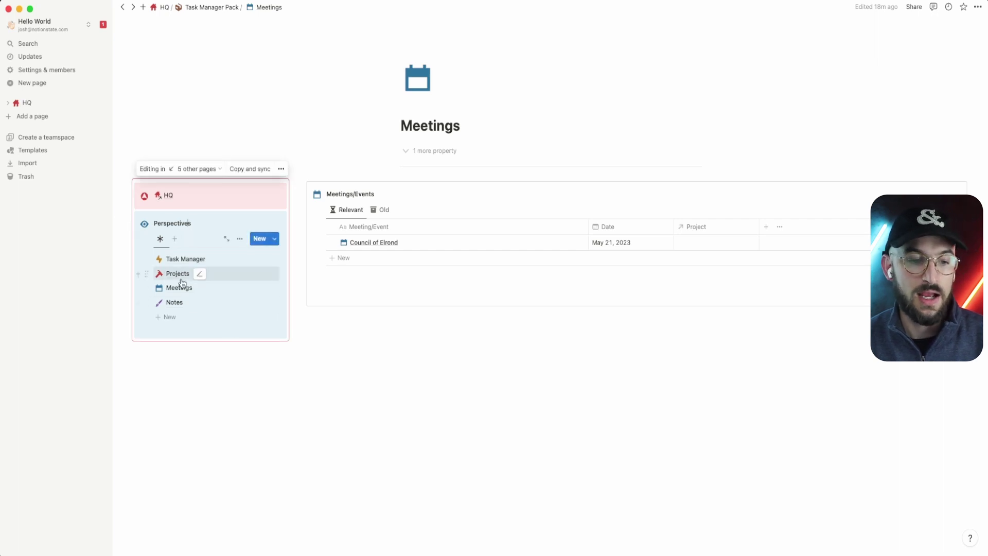
Drag the Perspectives rows into the order Task Manager, Projects, Notes, Meetings, then reopen Task Manager
{"action": "left_click_drag", "start_coordinate": [182, 282], "coordinate": [185, 251]}
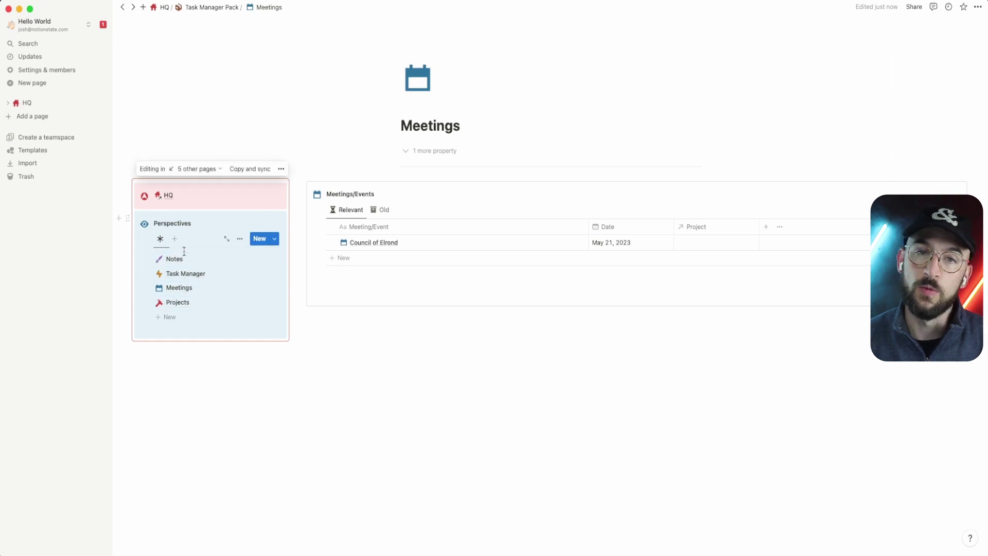
{"action": "left_click", "coordinate": [187, 272]}
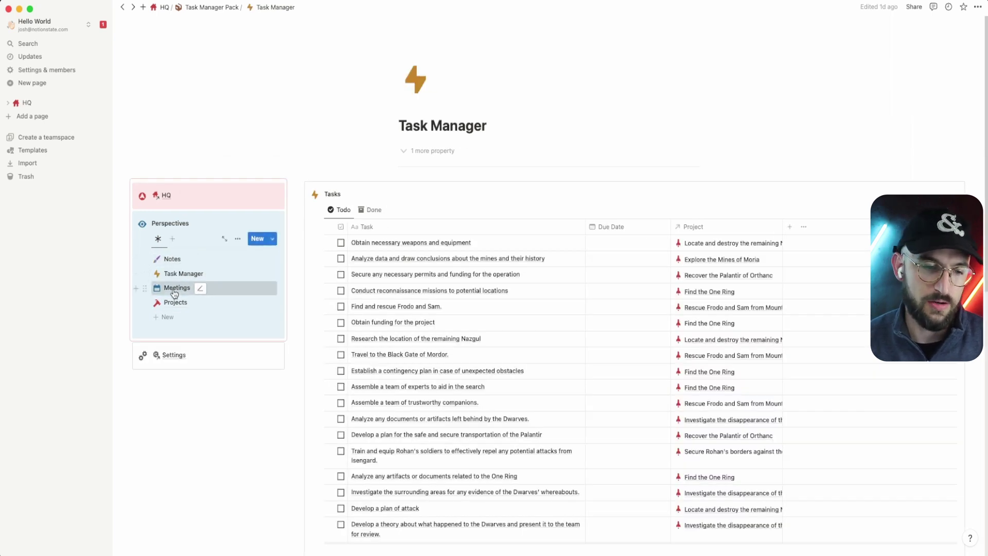
{"action": "left_click", "coordinate": [177, 289]}
{"action": "left_click", "coordinate": [174, 303]}
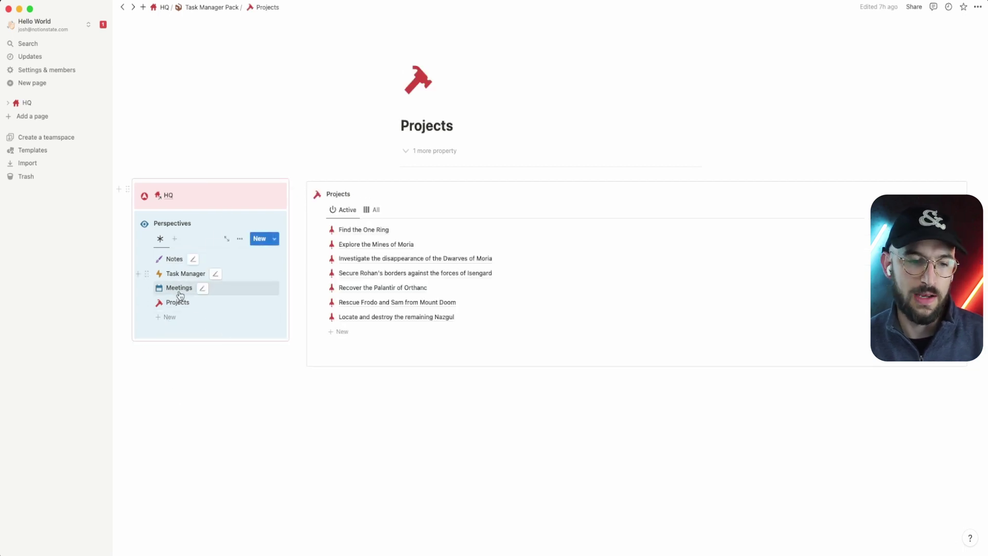
{"action": "mouse_move", "coordinate": [176, 289]}
{"action": "left_mouse_down"}
{"action": "mouse_move", "coordinate": [166, 260]}
{"action": "mouse_move", "coordinate": [169, 300]}
{"action": "mouse_move", "coordinate": [171, 274]}
{"action": "left_mouse_up"}
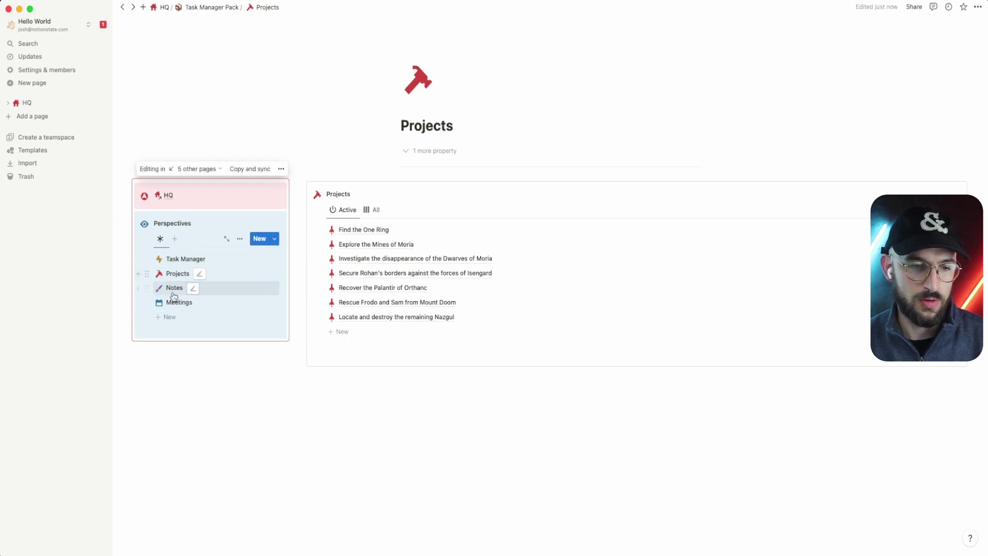
{"action": "left_click", "coordinate": [179, 264]}
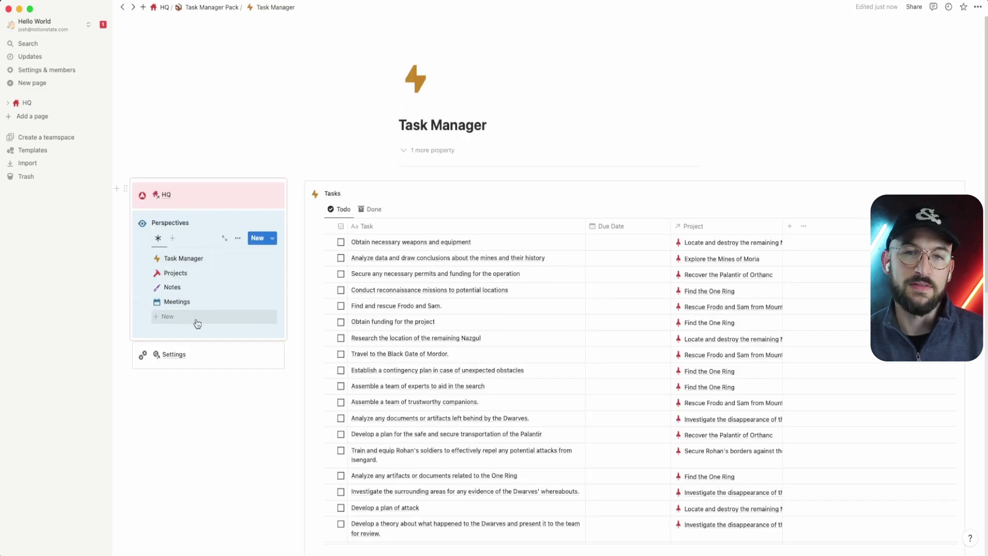
{"action": "left_click", "coordinate": [174, 353]}
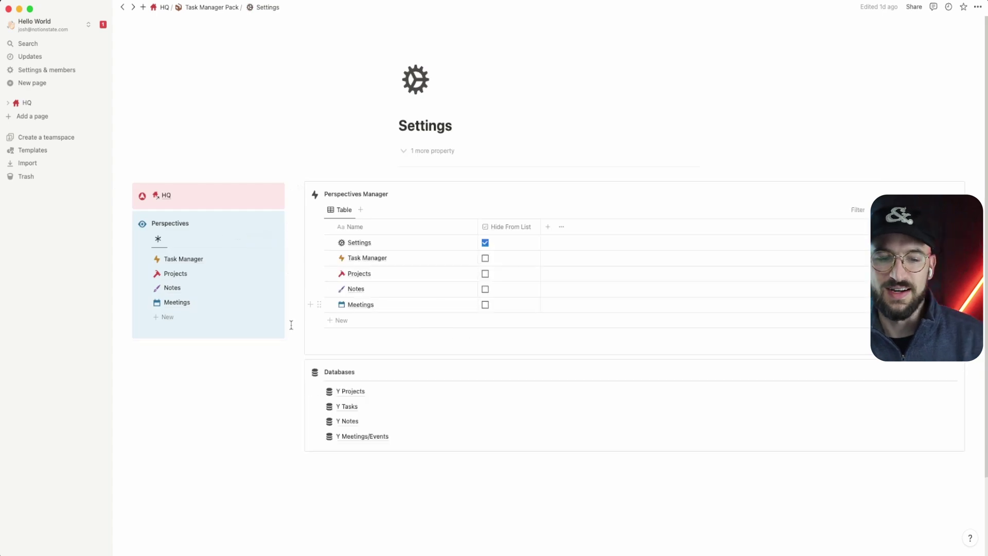
{"action": "left_click", "coordinate": [209, 366]}
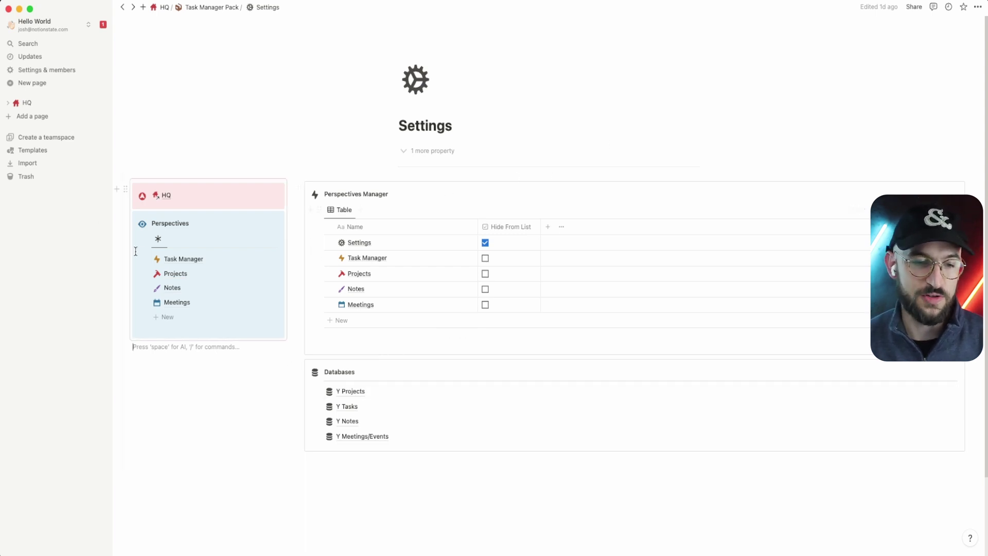
{"action": "left_click", "coordinate": [238, 238]}
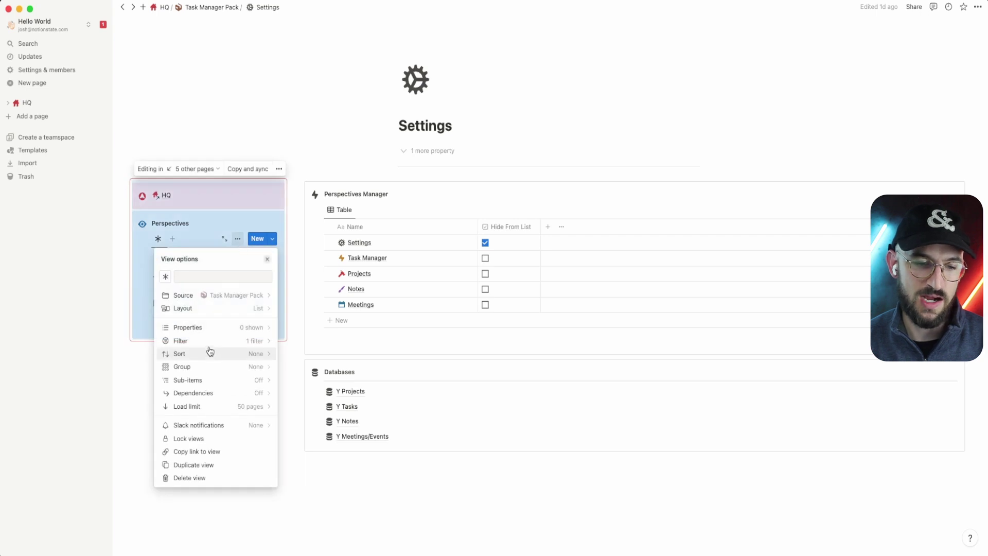
{"action": "left_click", "coordinate": [128, 399]}
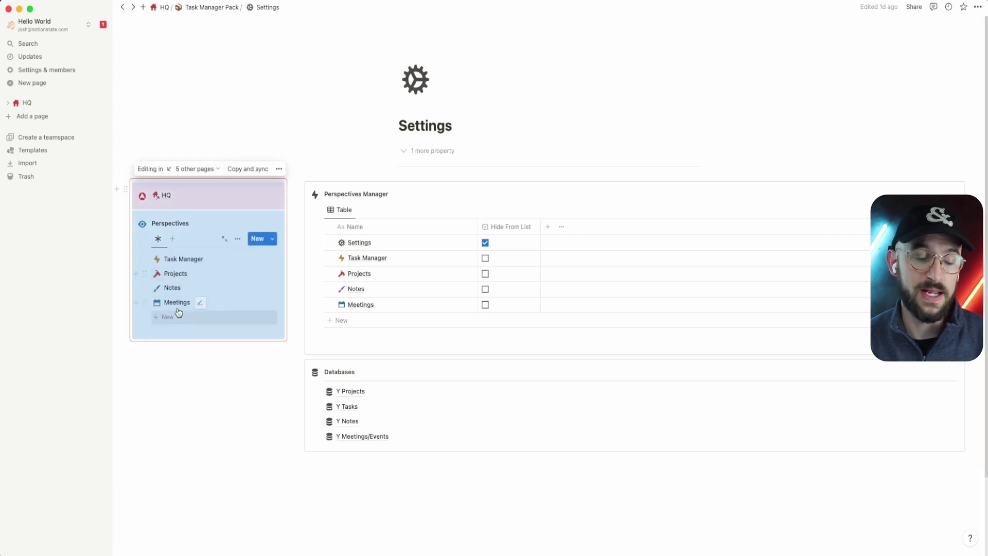
{"action": "left_click", "coordinate": [171, 369]}
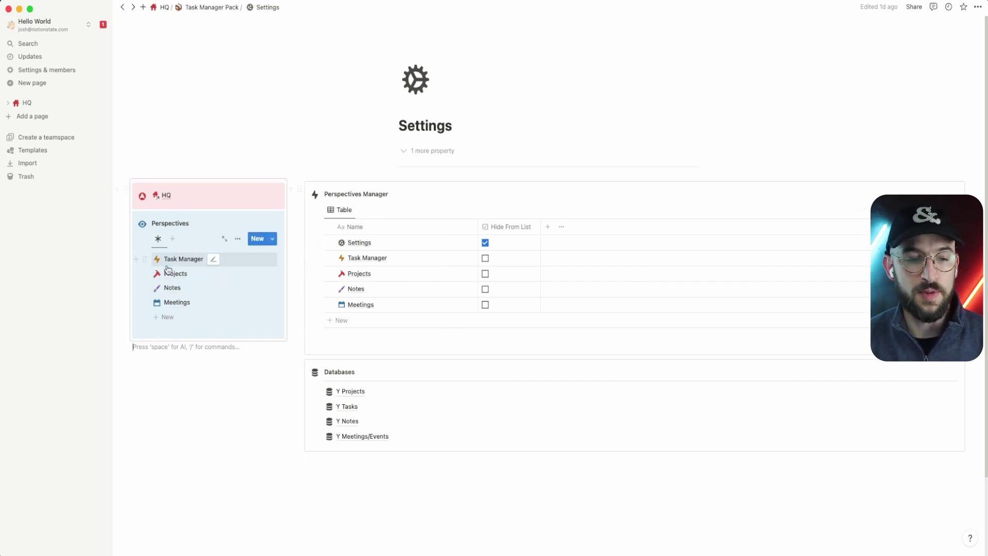
{"action": "left_click", "coordinate": [193, 266]}
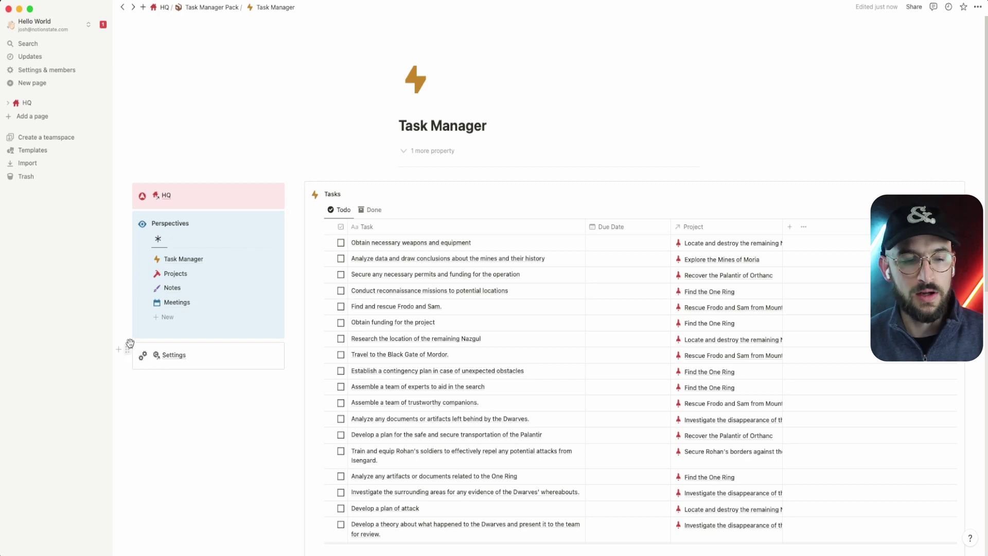
Select and clear the Task Manager title, then place the caret after the Settings link
{"action": "left_click_drag", "start_coordinate": [407, 128], "coordinate": [384, 121]}
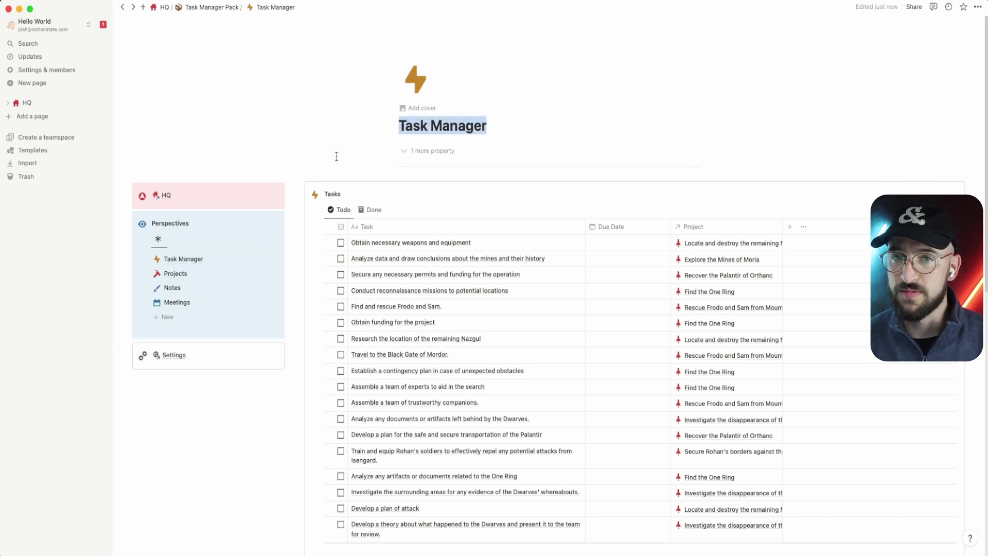
{"action": "left_click", "coordinate": [186, 393]}
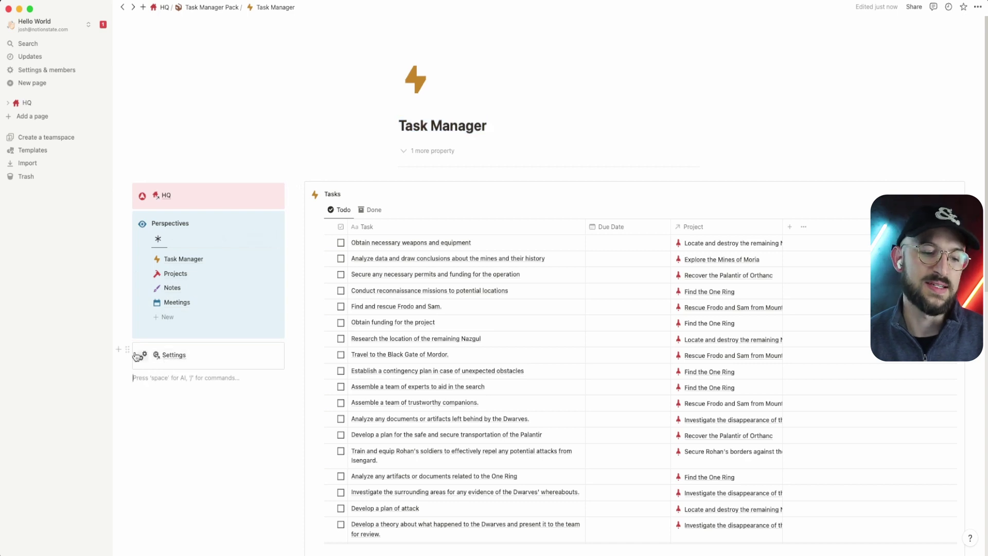
{"action": "left_click", "coordinate": [197, 359]}
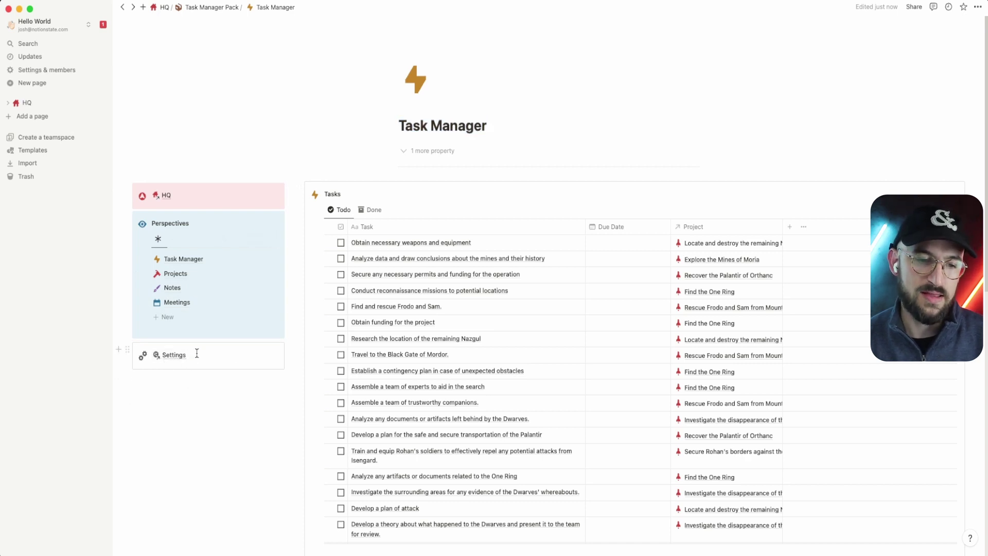
Visit Projects, Notes, Meetings and Task Manager in turn, ending on the Settings page
{"action": "left_click", "coordinate": [176, 273]}
{"action": "left_click", "coordinate": [173, 288]}
{"action": "left_click", "coordinate": [177, 302]}
{"action": "left_click", "coordinate": [170, 259]}
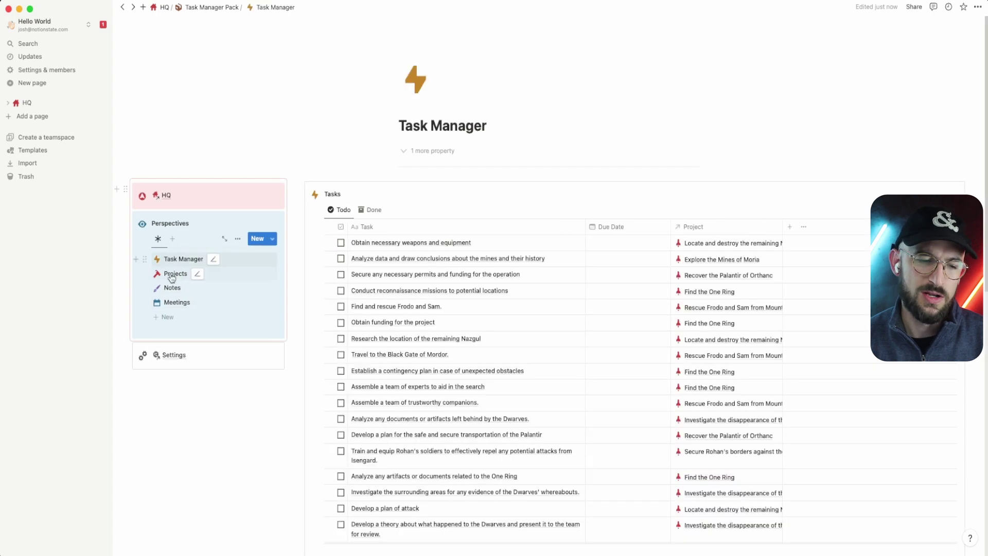
{"action": "left_click", "coordinate": [170, 357]}
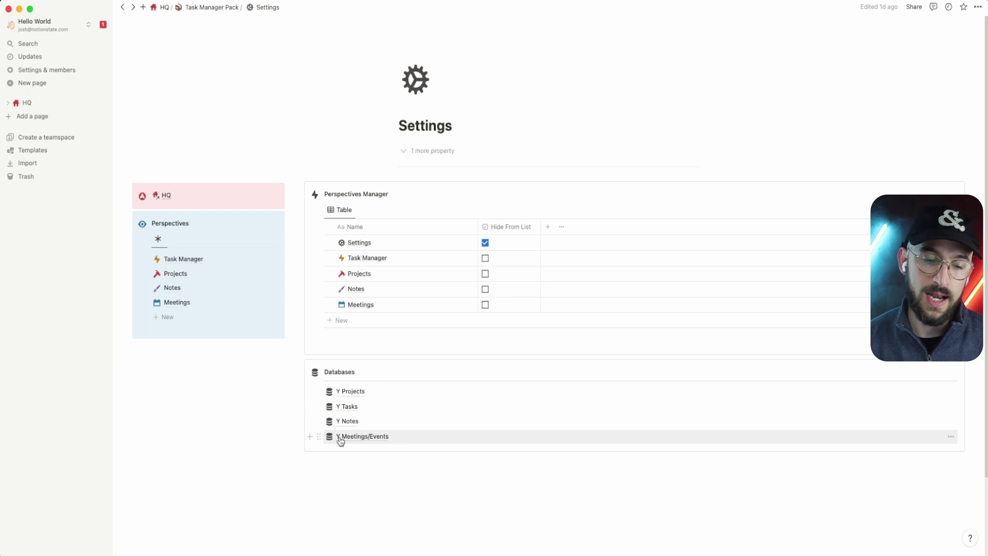
{"action": "left_click_drag", "start_coordinate": [265, 390], "coordinate": [439, 450]}
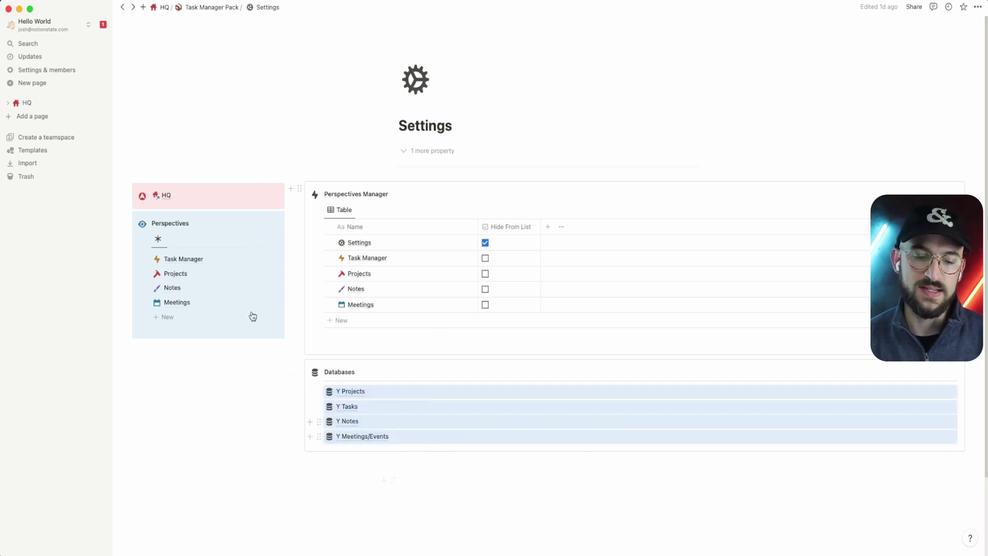
{"action": "left_click", "coordinate": [245, 419]}
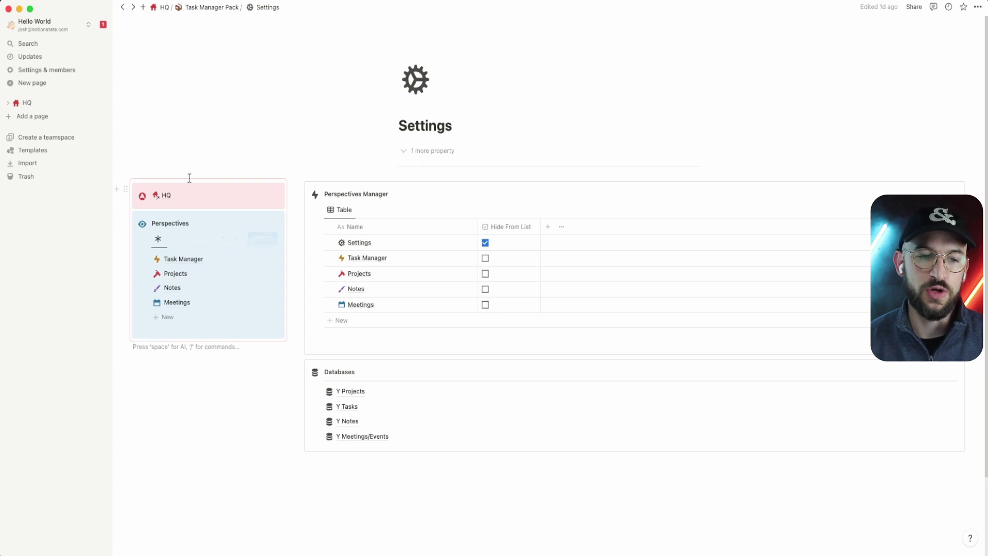
{"action": "left_click_drag", "start_coordinate": [170, 467], "coordinate": [260, 413]}
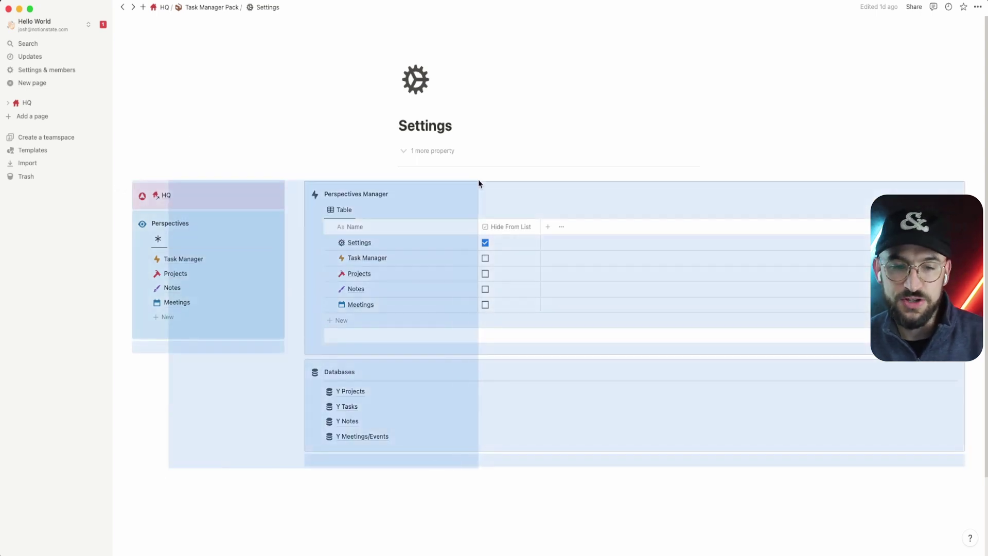
{"action": "left_click", "coordinate": [212, 512]}
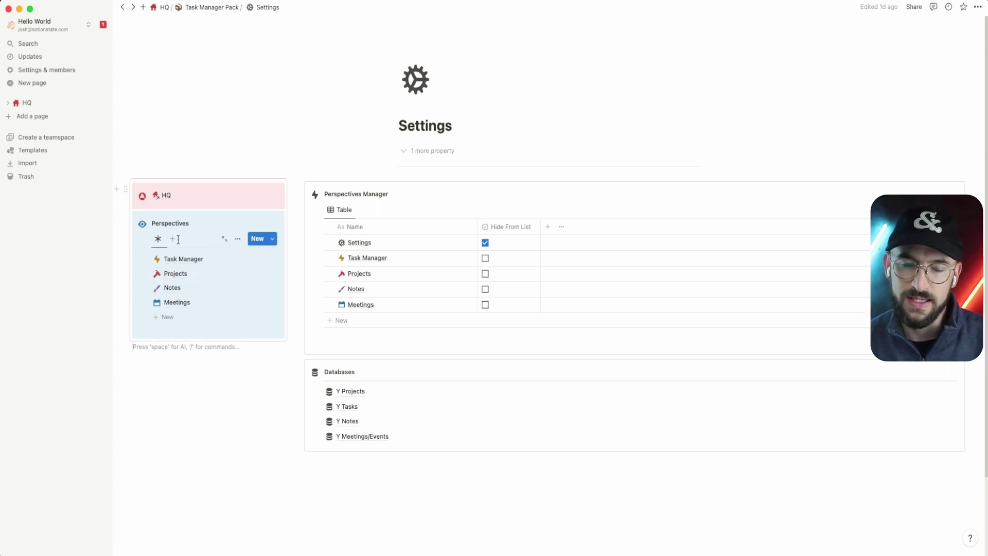
{"action": "left_click", "coordinate": [170, 200]}
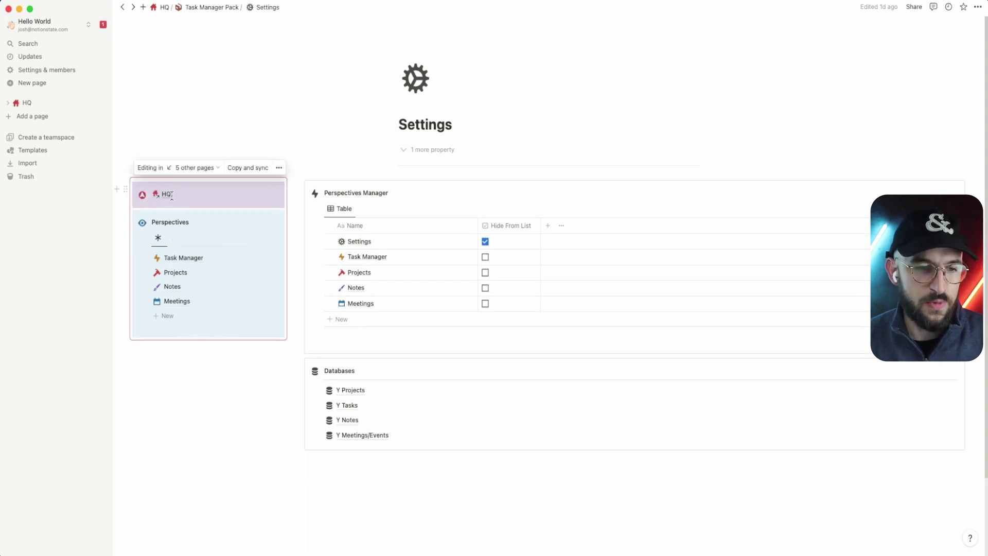
Open Task Manager from HQ's Applications and add an empty line beneath its Settings callout
{"action": "left_click", "coordinate": [166, 195]}
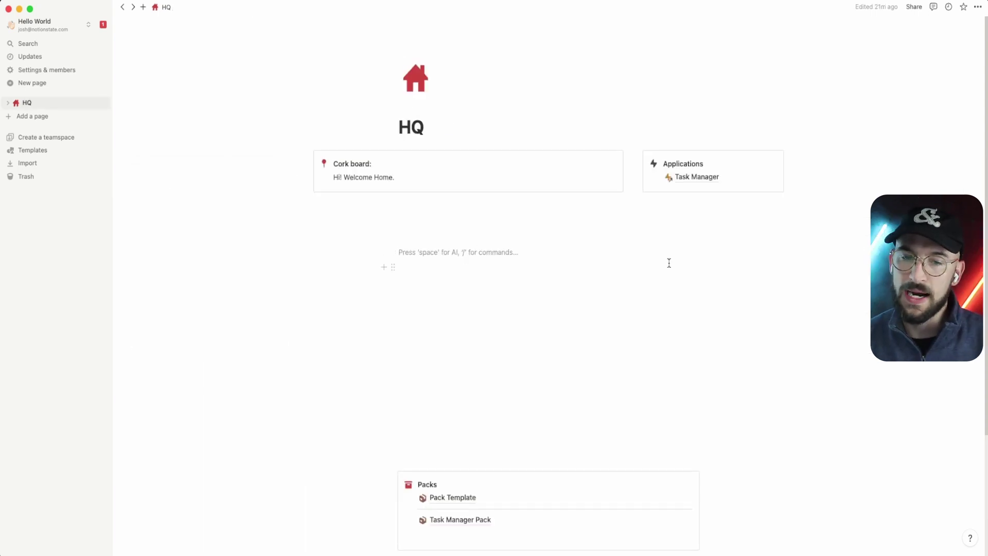
{"action": "left_click", "coordinate": [705, 179]}
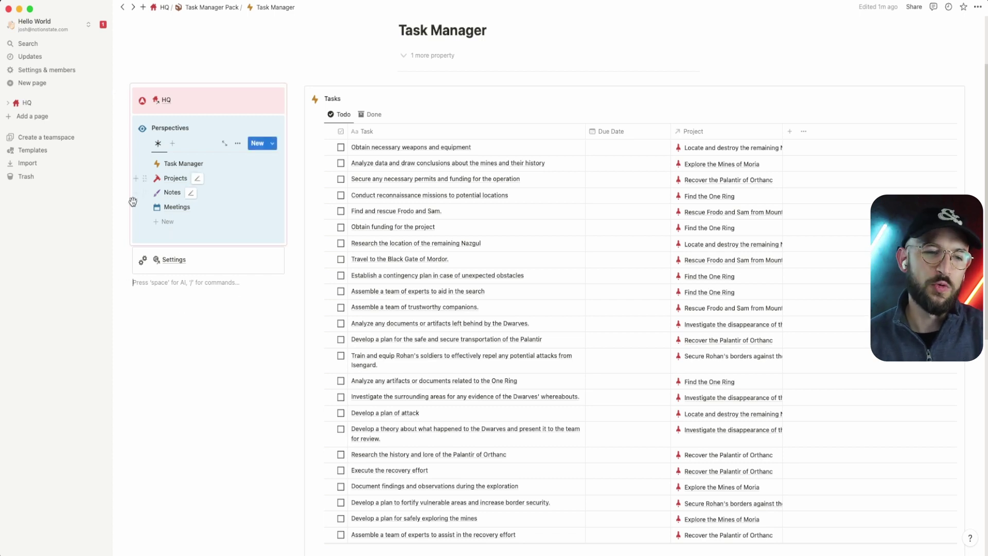
{"action": "left_click", "coordinate": [166, 102]}
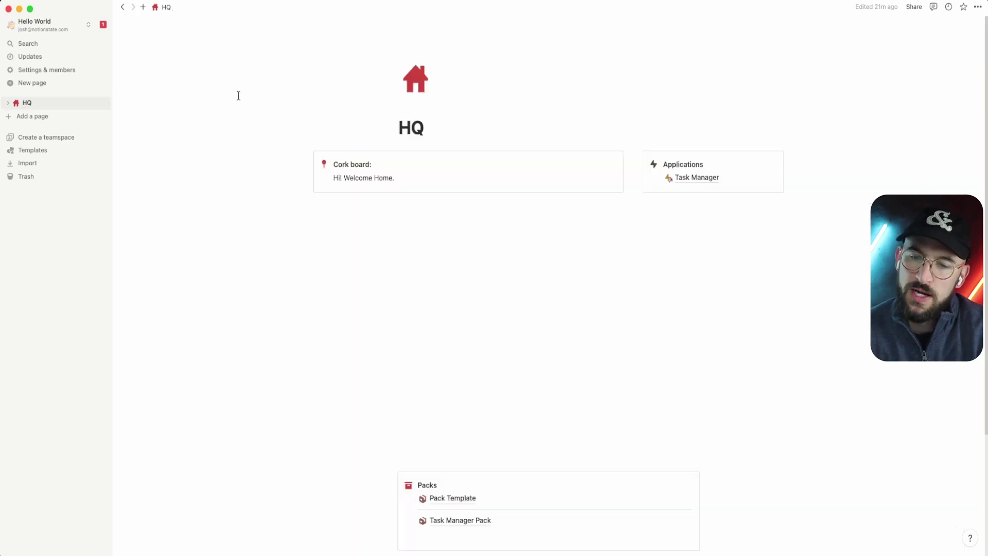
{"action": "left_click", "coordinate": [695, 201]}
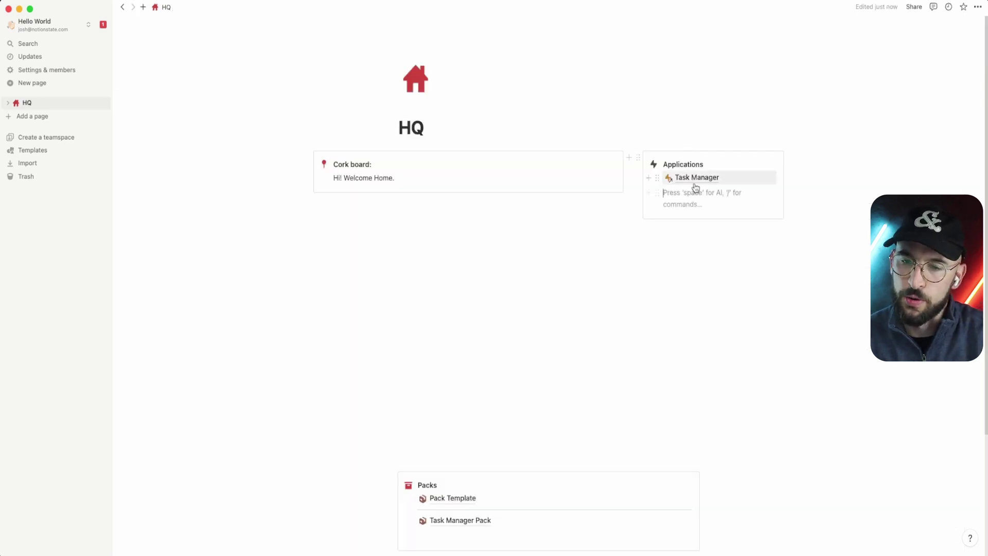
{"action": "left_click", "coordinate": [696, 178]}
{"action": "left_click", "coordinate": [157, 393]}
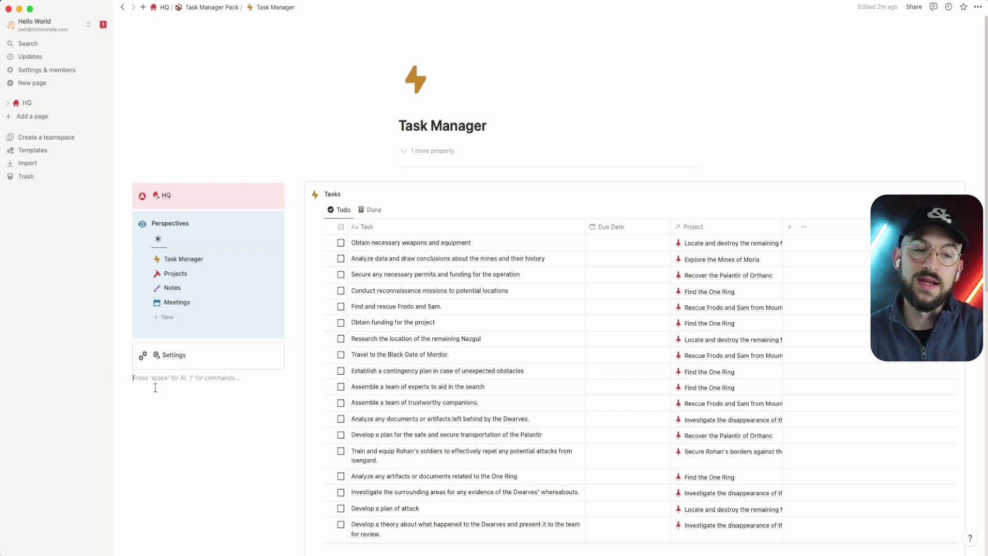
Open the New Perspective template from the New button's dropdown for editing
{"action": "left_click", "coordinate": [274, 239]}
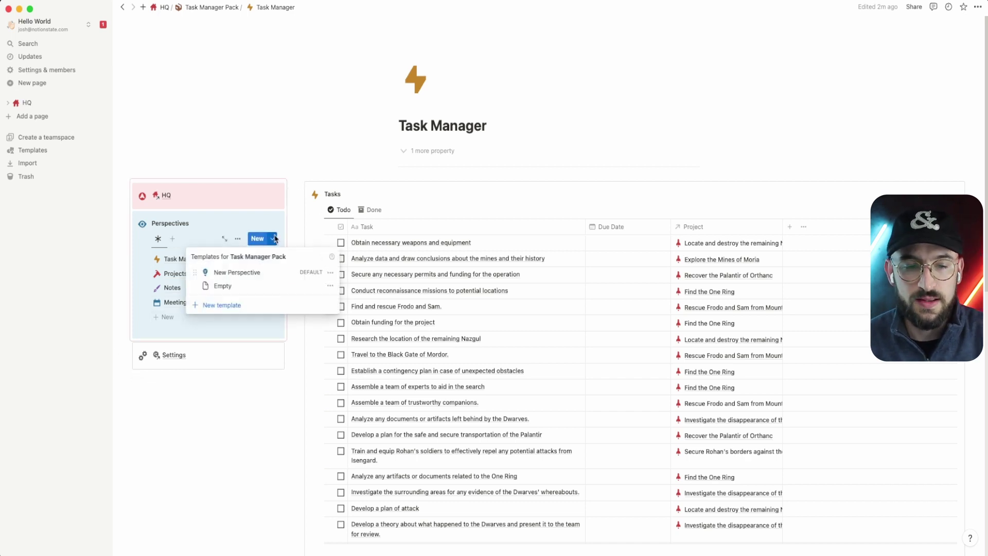
{"action": "left_click", "coordinate": [329, 273]}
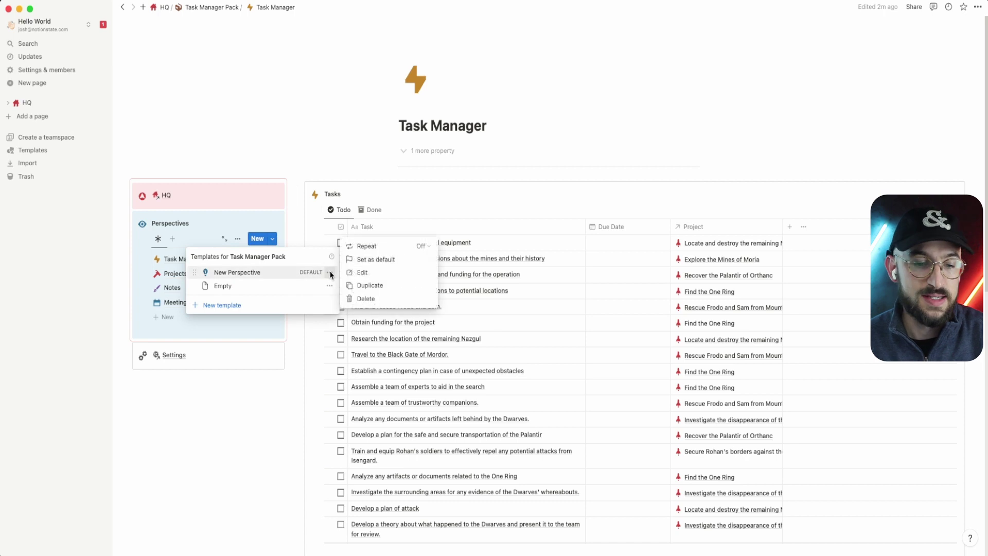
{"action": "left_click", "coordinate": [364, 273]}
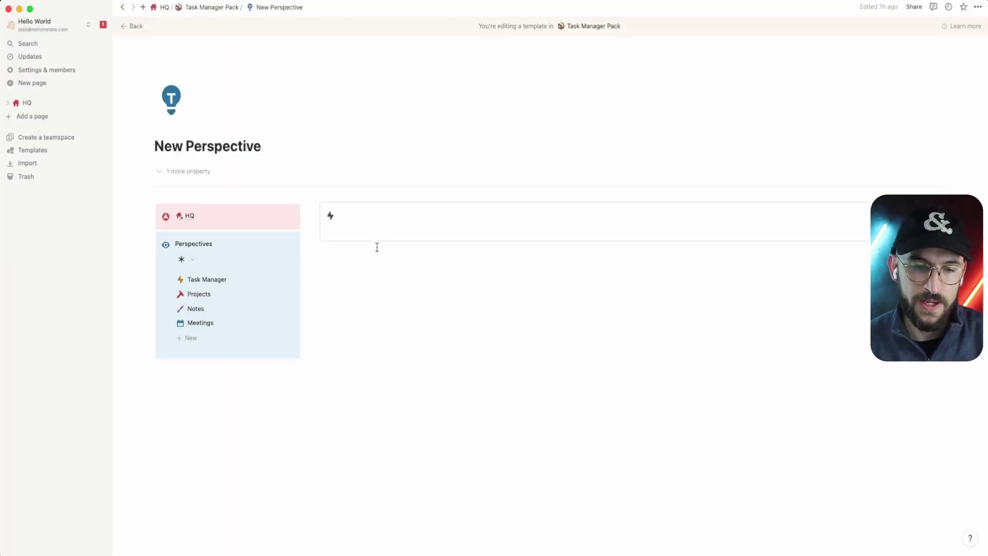
Clear the stray space out of the template's empty lightning callout
{"action": "left_click", "coordinate": [376, 250]}
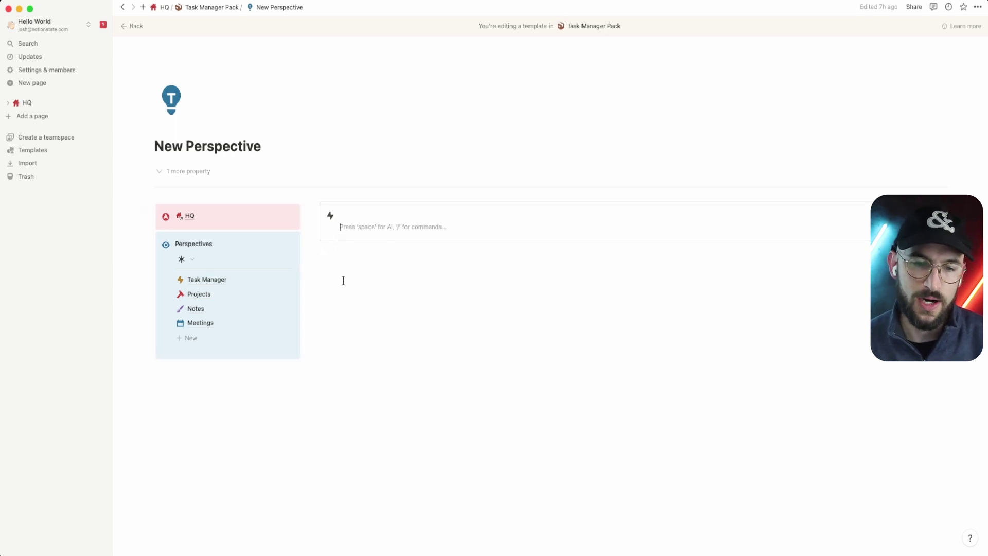
{"action": "left_click", "coordinate": [344, 224]}
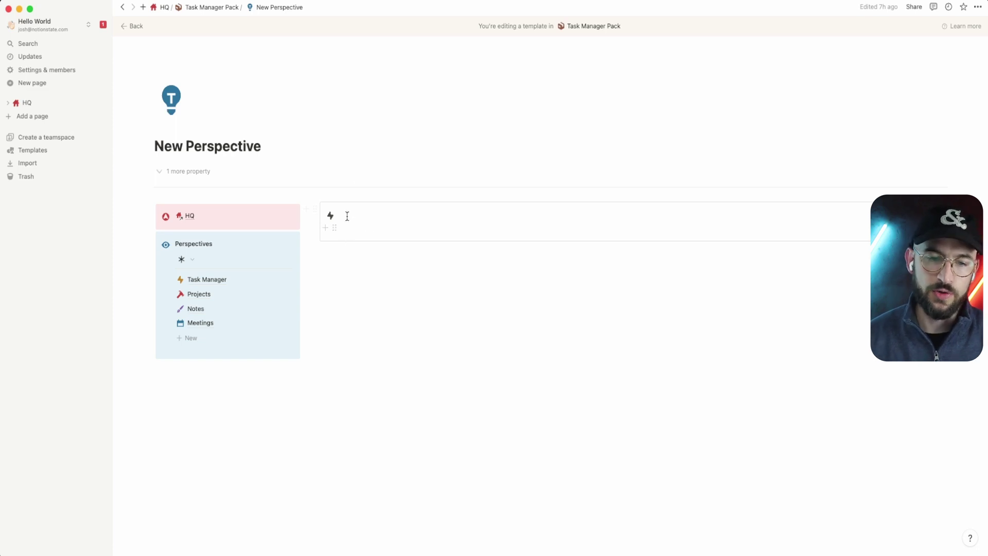
{"action": "key", "text": "BackSpace"}
{"action": "key", "text": "BackSpace"}
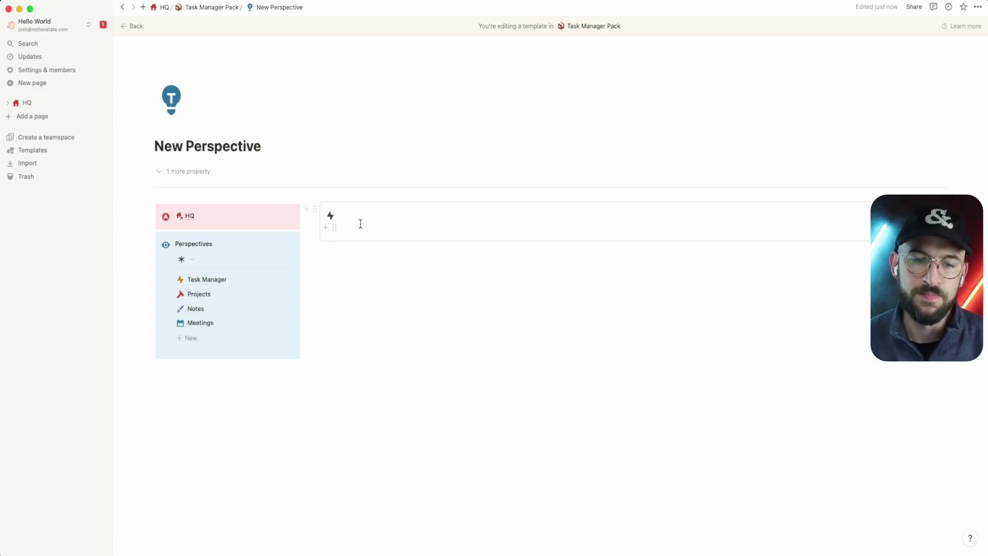
{"action": "key", "text": "BackSpace"}
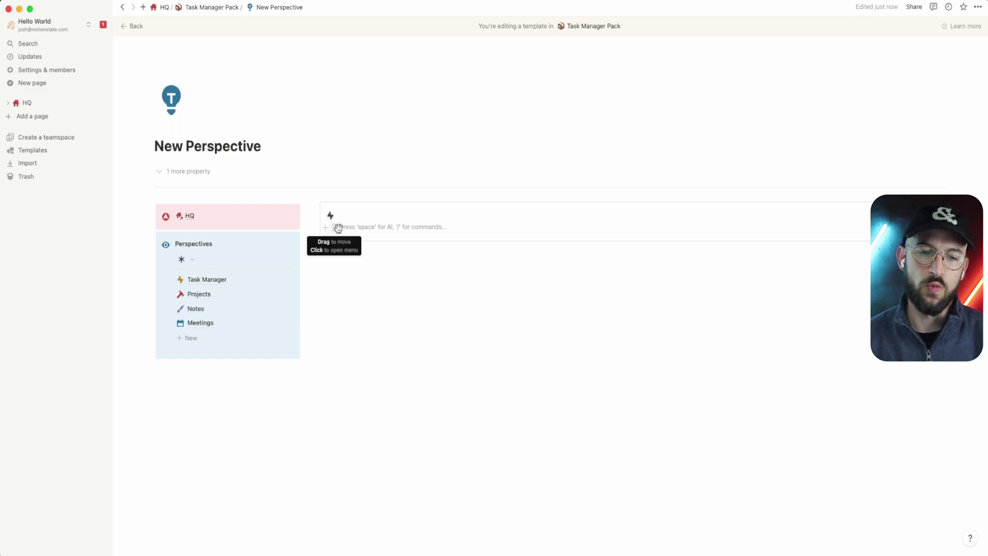
{"action": "key", "text": "BackSpace"}
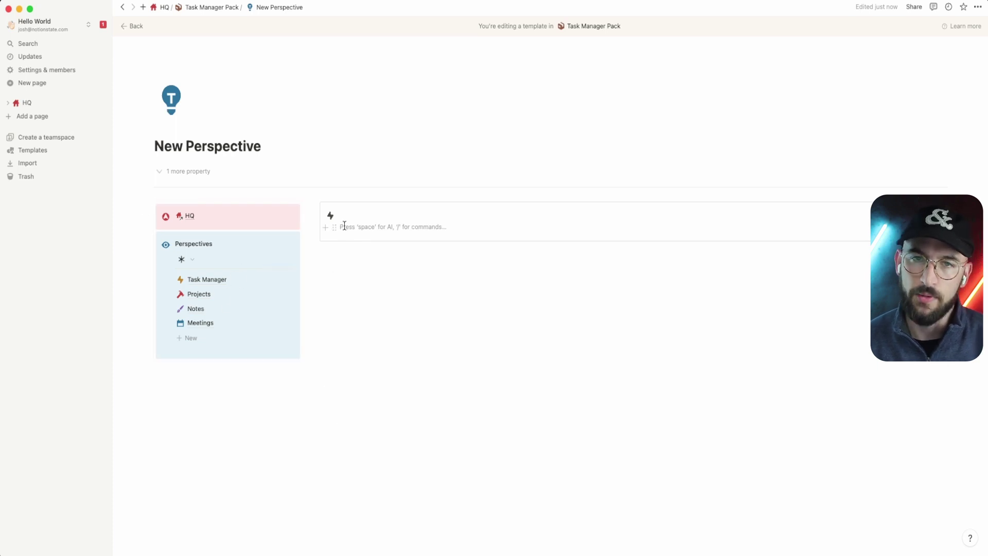
Visit the Task Manager, Projects, Notes and Meetings perspectives, returning to Task Manager
{"action": "left_click", "coordinate": [214, 279]}
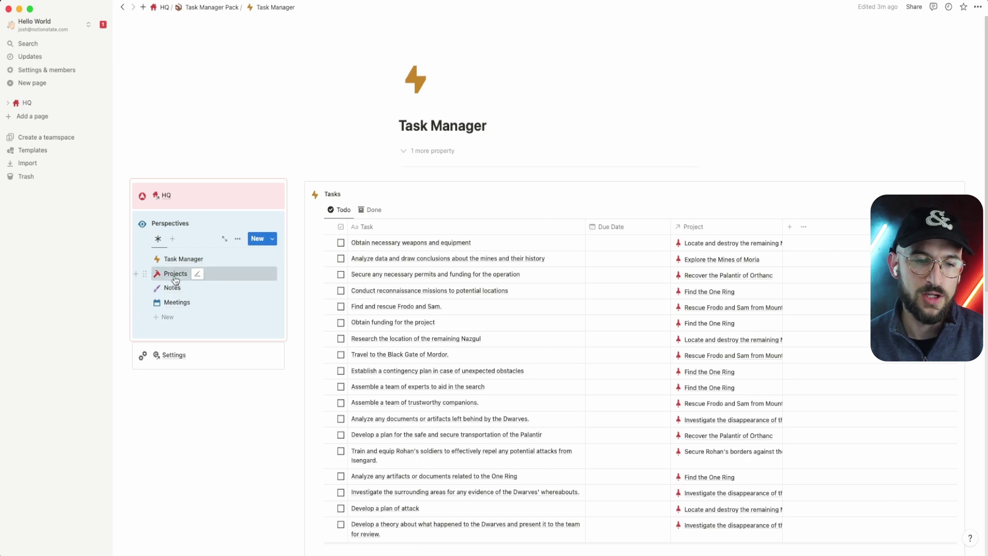
{"action": "left_click", "coordinate": [175, 277]}
{"action": "left_click", "coordinate": [176, 287]}
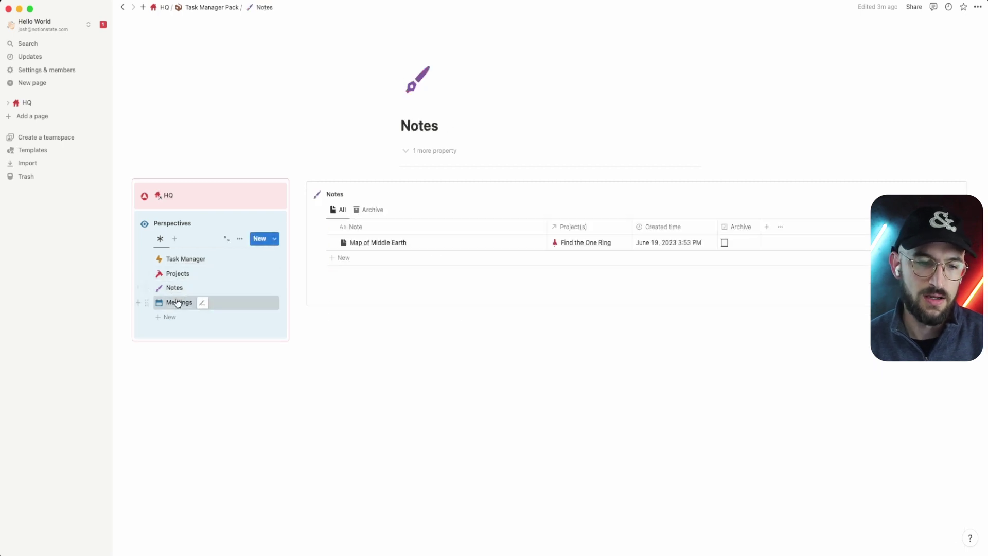
{"action": "left_click", "coordinate": [180, 303]}
{"action": "left_click", "coordinate": [194, 260]}
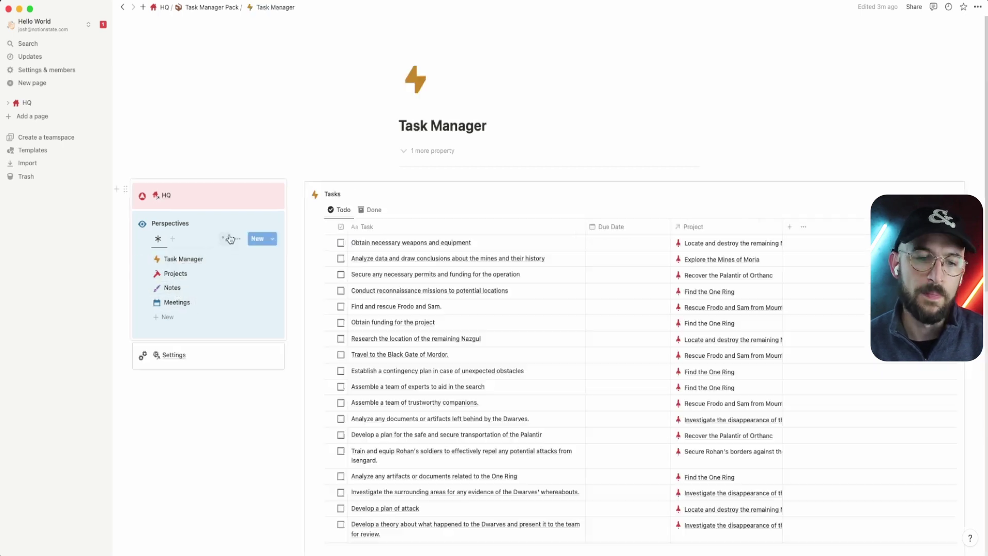
Reopen the New Perspective template for editing and expand it to full page
{"action": "left_click", "coordinate": [272, 240]}
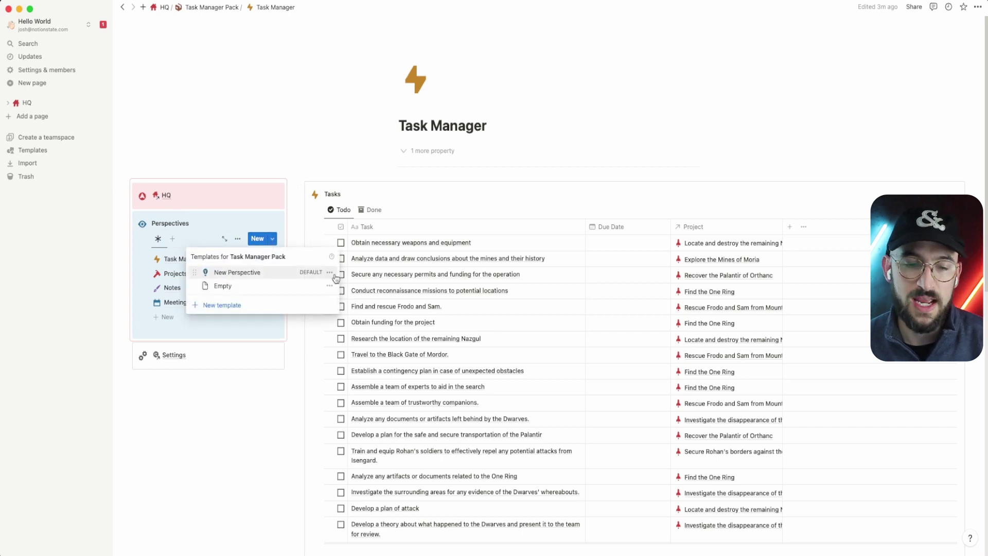
{"action": "left_click", "coordinate": [211, 212]}
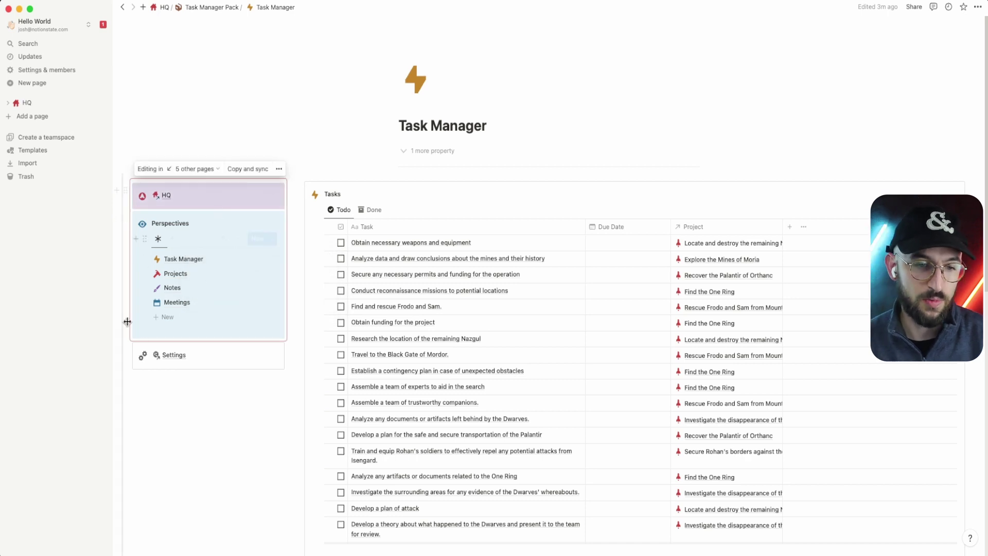
{"action": "left_click", "coordinate": [271, 240]}
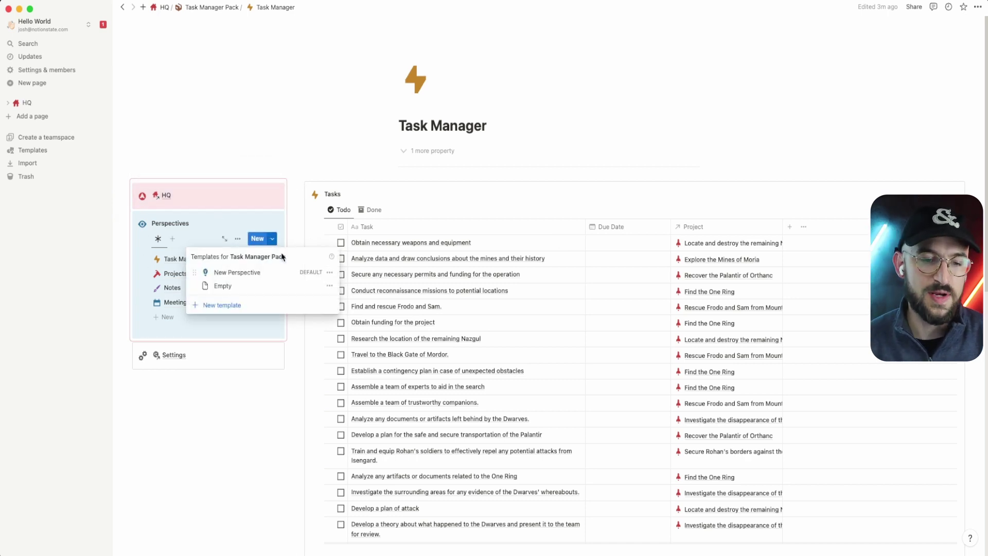
{"action": "left_click", "coordinate": [331, 273]}
{"action": "left_click", "coordinate": [371, 274]}
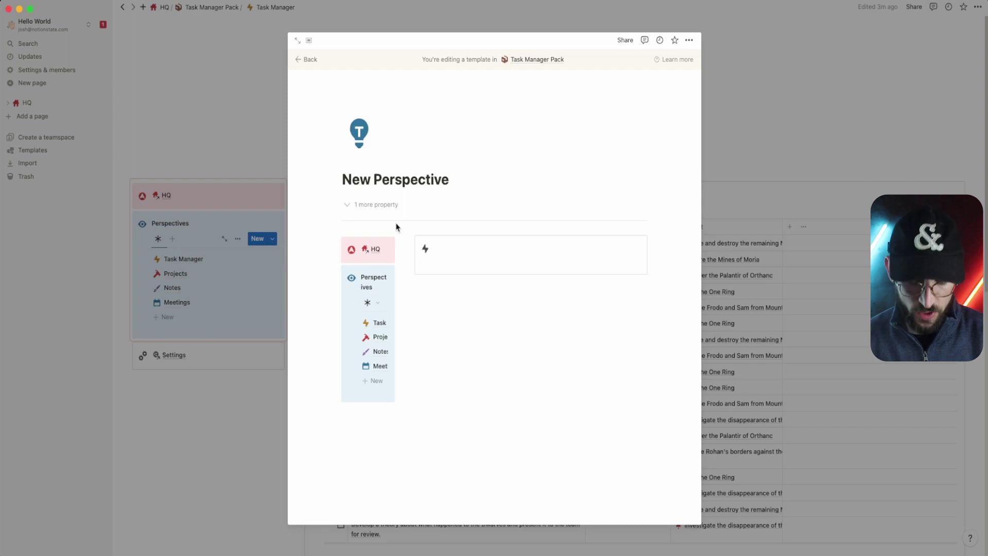
{"action": "key", "text": "super+Return"}
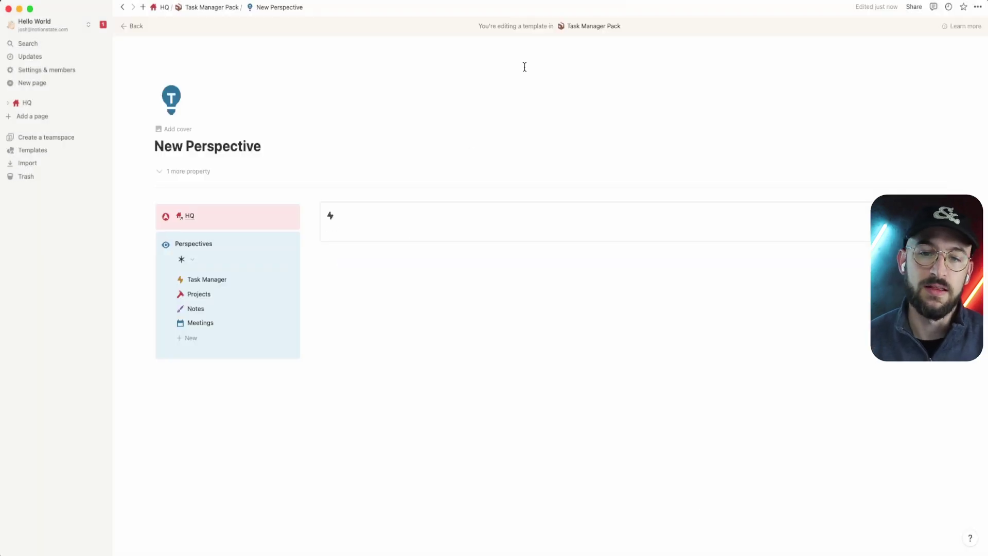
Check the synced Perspectives block's '5 other pages' list, then go to Task Manager Pack
{"action": "left_click", "coordinate": [227, 227]}
{"action": "left_click", "coordinate": [199, 190]}
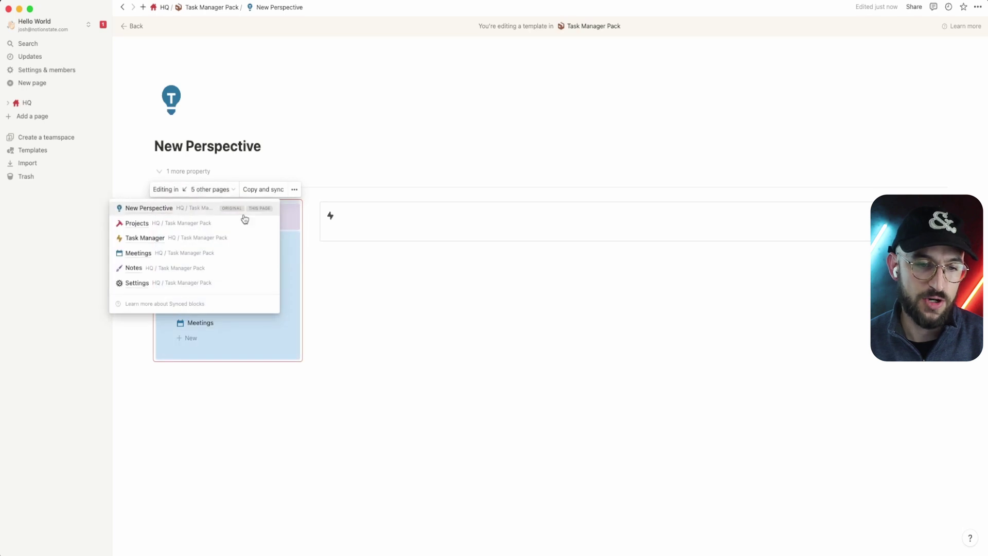
{"action": "left_click", "coordinate": [382, 346]}
{"action": "left_click", "coordinate": [361, 311]}
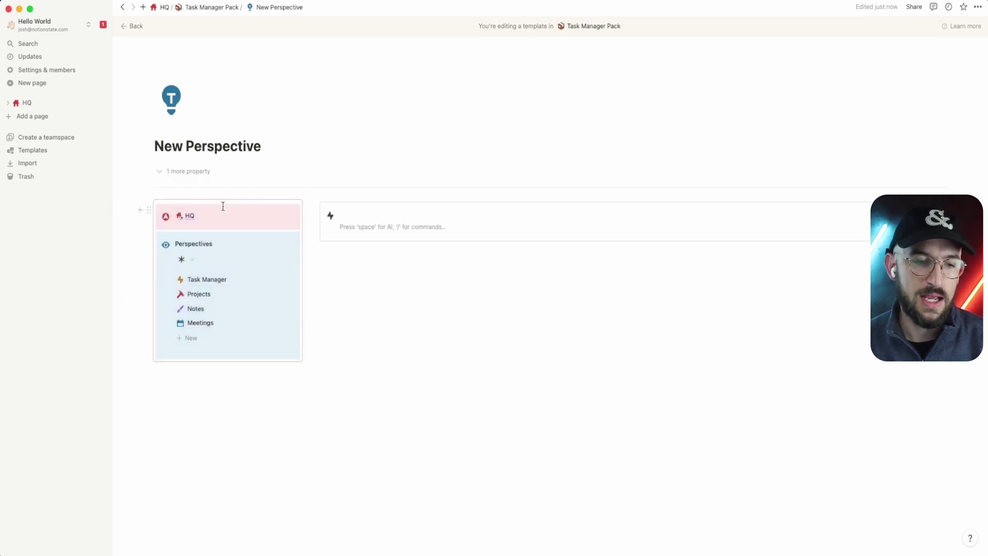
{"action": "left_click", "coordinate": [223, 8]}
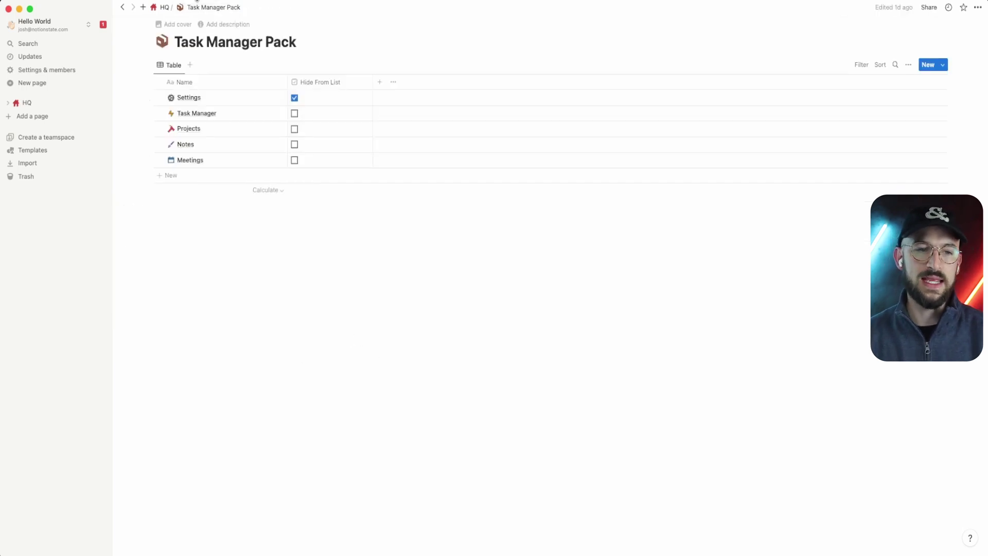
Duplicate the Pack Template database on the HQ page
{"action": "left_click", "coordinate": [165, 7]}
{"action": "scroll", "coordinate": [432, 422], "scroll_direction": "down", "scroll_amount": 4}
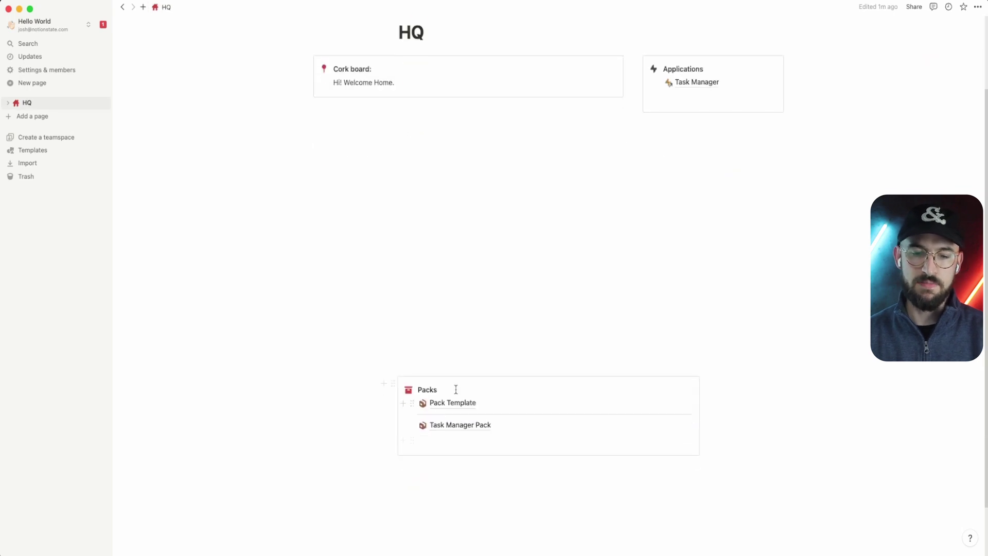
{"action": "left_click", "coordinate": [412, 402]}
{"action": "left_click", "coordinate": [329, 316]}
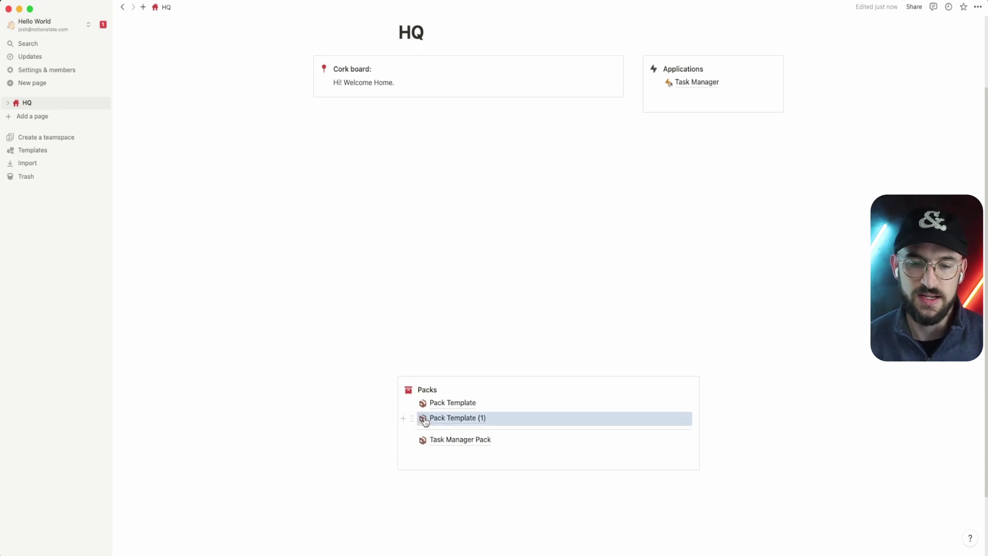
Open the Pack Template (1) copy briefly and return to HQ
{"action": "left_click", "coordinate": [446, 418]}
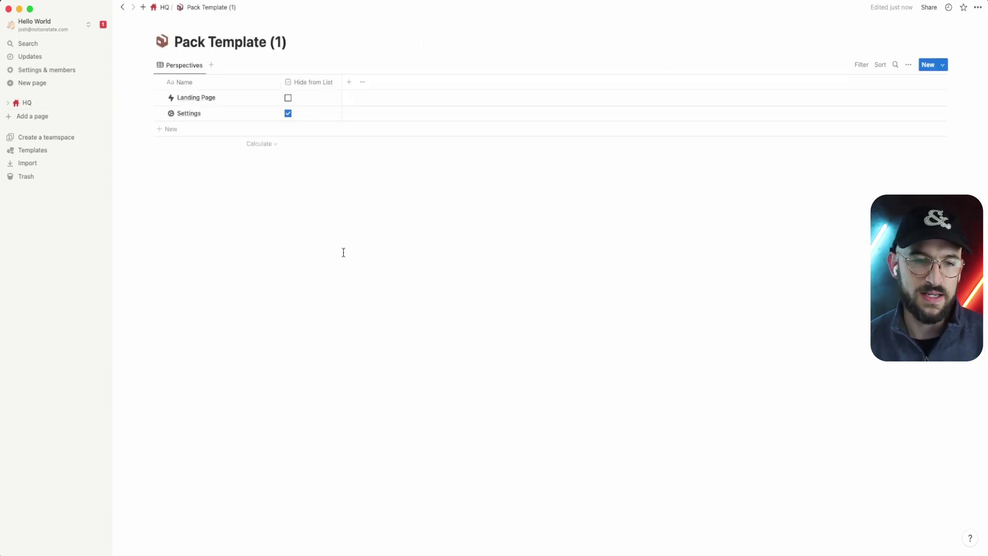
{"action": "key", "text": "super+bracketleft"}
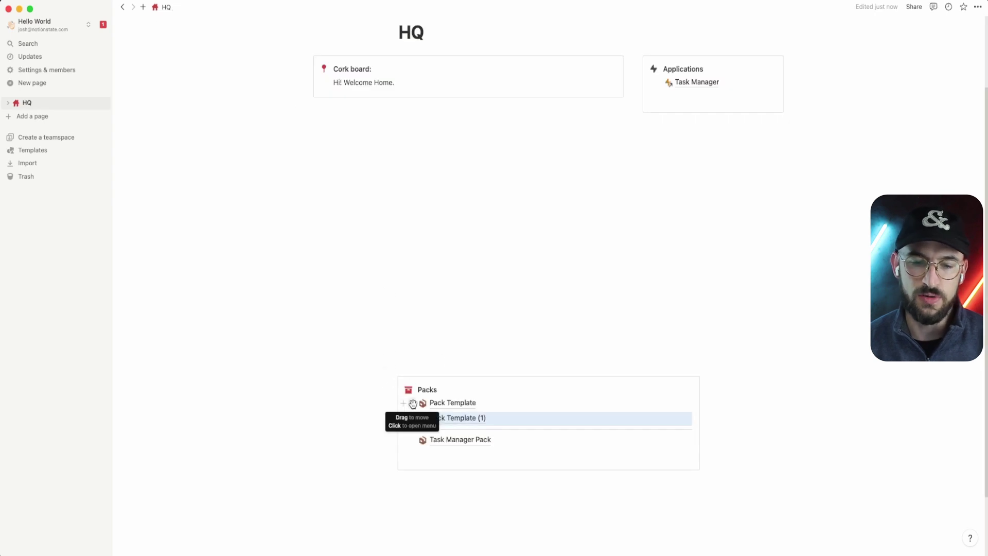
{"action": "left_click", "coordinate": [412, 403]}
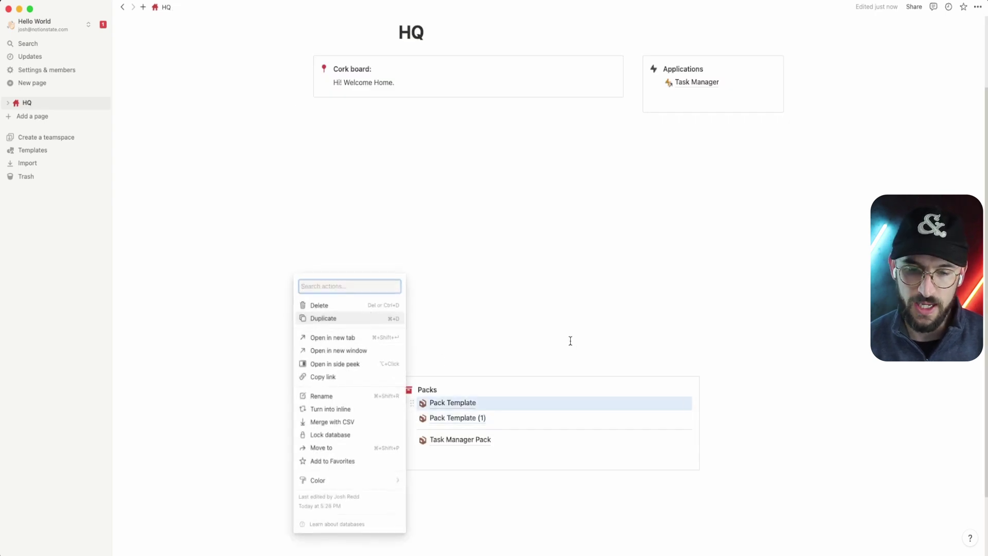
{"action": "key", "text": "Escape"}
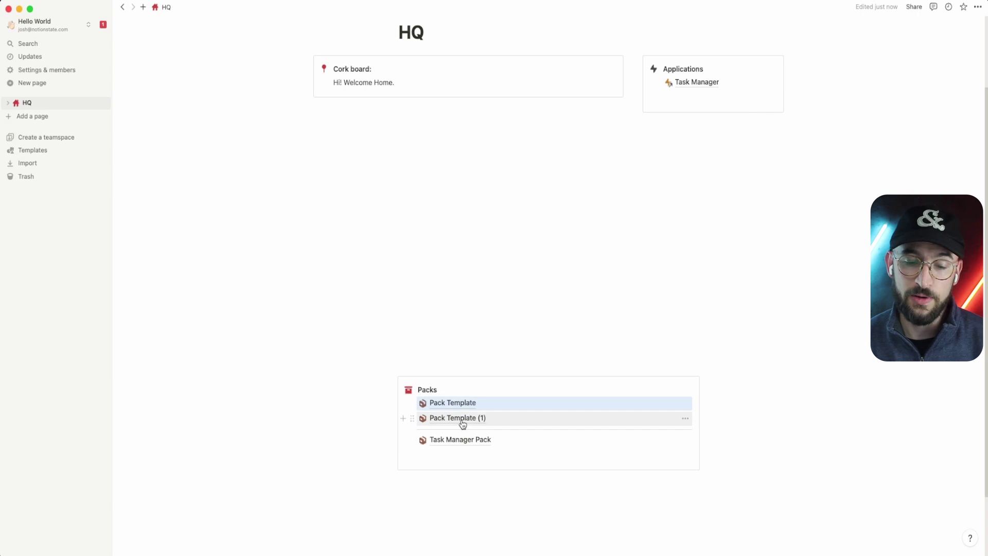
{"action": "scroll", "coordinate": [463, 424], "scroll_direction": "up", "scroll_amount": 1}
{"action": "scroll", "coordinate": [468, 423], "scroll_direction": "down", "scroll_amount": 2}
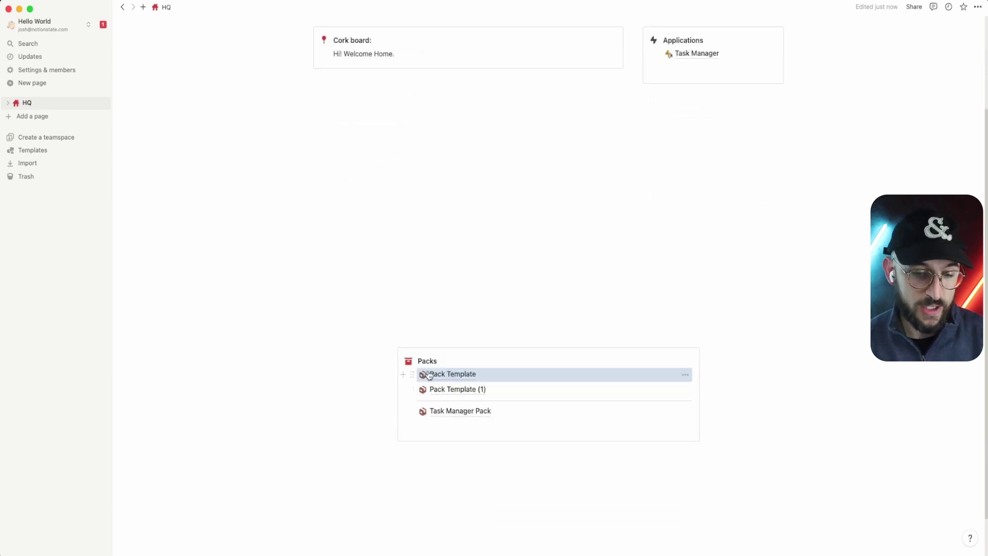
Move Pack Template (1) below Task Manager Pack, open it and rename it CRM Pack
{"action": "left_click_drag", "start_coordinate": [423, 387], "coordinate": [464, 421]}
{"action": "left_click", "coordinate": [464, 421]}
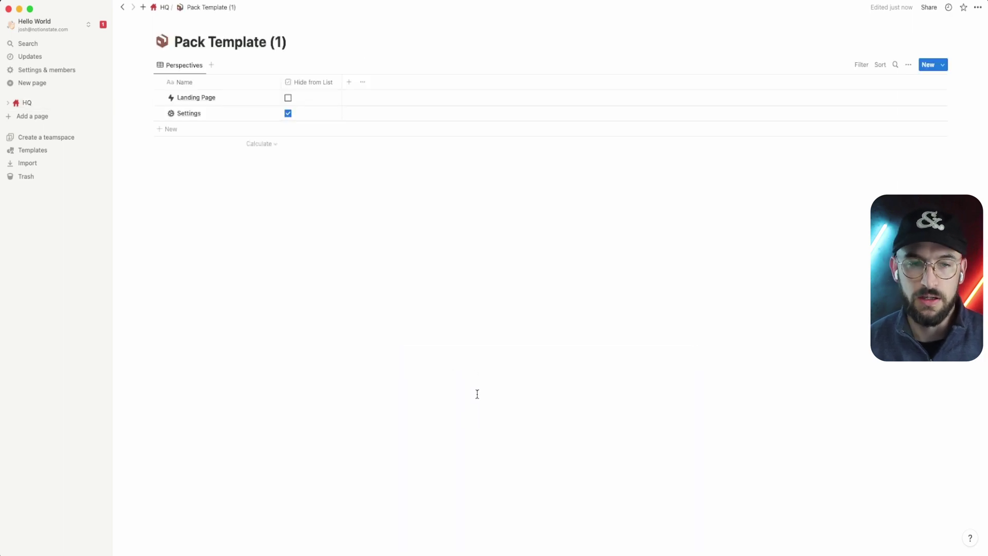
{"action": "left_click_drag", "start_coordinate": [286, 42], "coordinate": [174, 42]}
{"action": "type", "text": "CRM"}
{"action": "type", "text": " Pas"}
{"action": "type", "text": "k"}
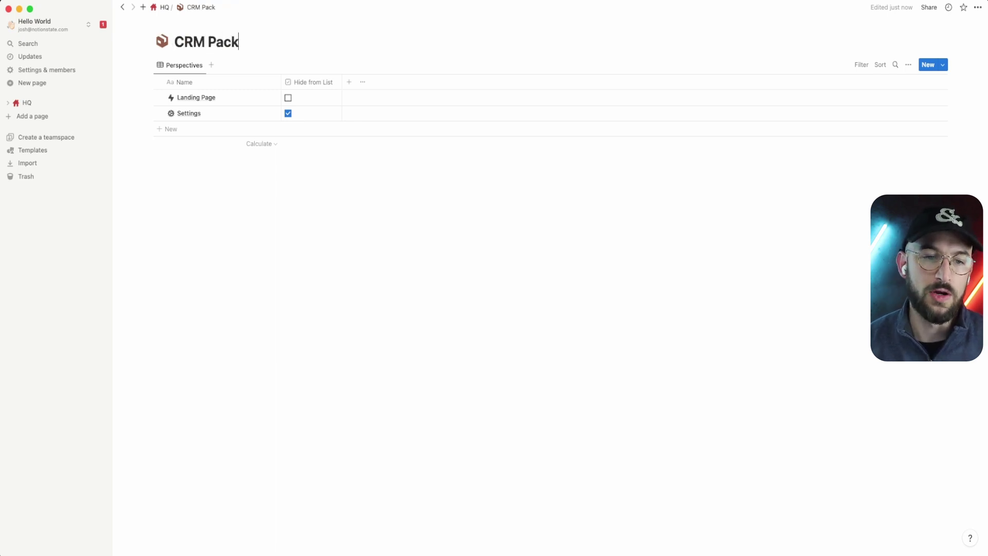
Rename the Landing Page perspective to CRM
{"action": "left_click", "coordinate": [224, 99]}
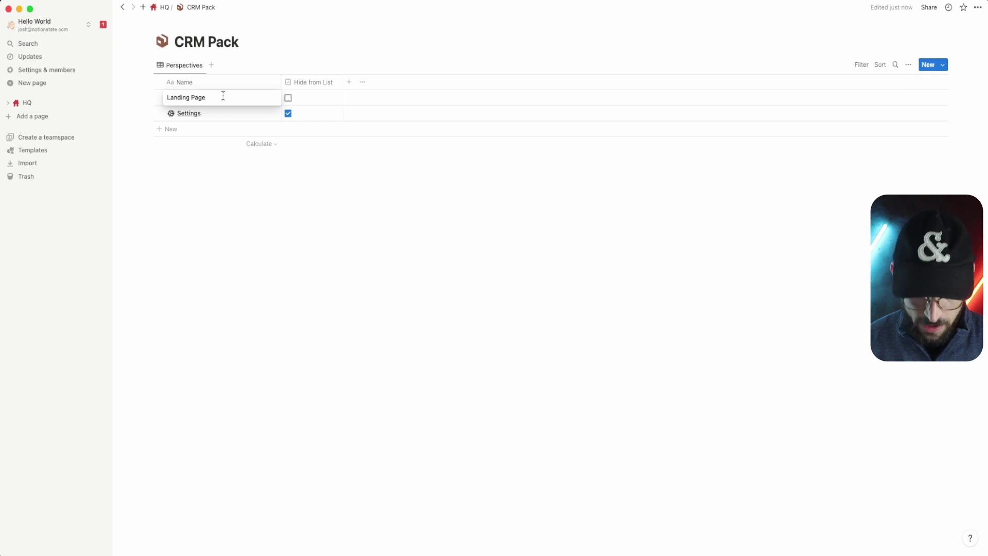
{"action": "key", "text": "super+a"}
{"action": "key", "text": "BackSpace"}
{"action": "type", "text": "CR"}
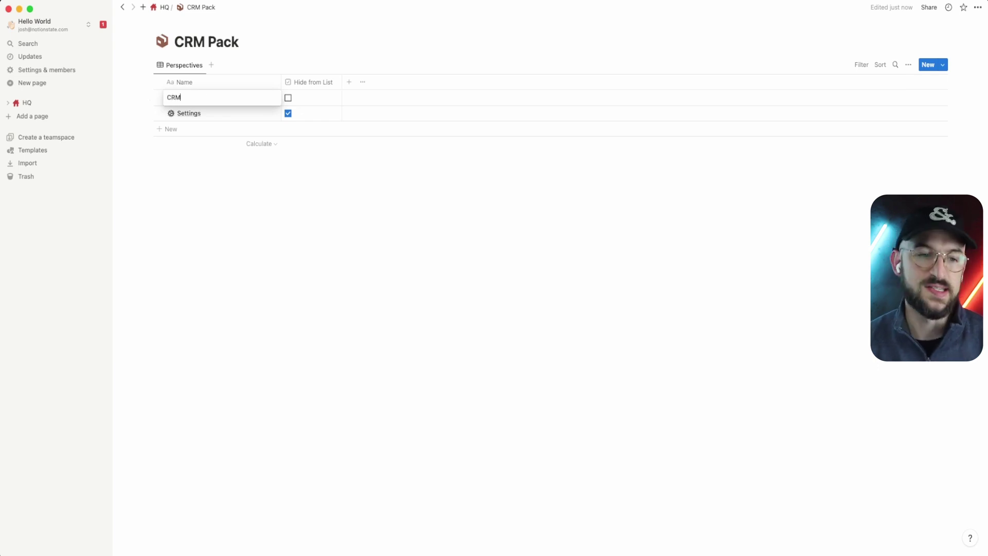
{"action": "type", "text": "M"}
{"action": "key", "text": "Escape"}
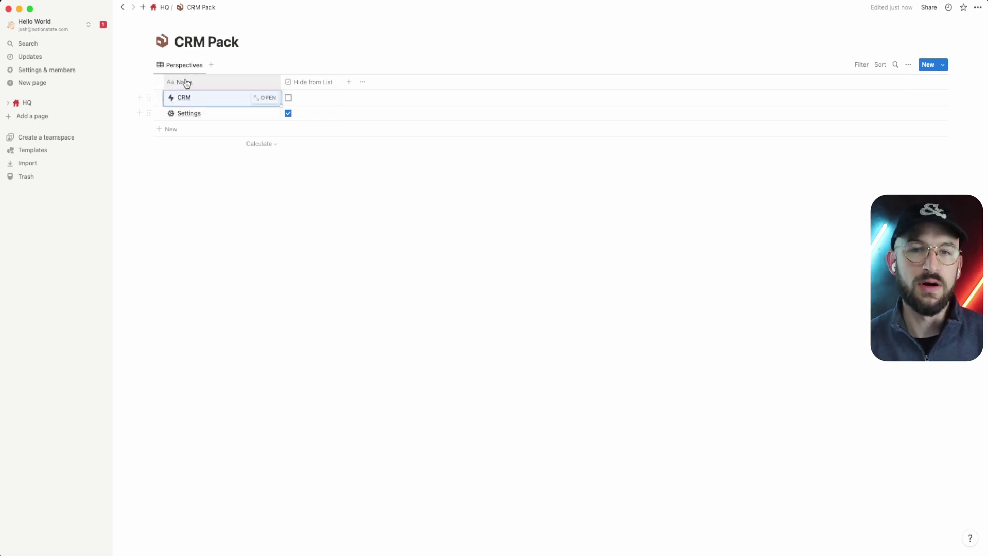
Copy the CRM page's link via the ••• menu and return to HQ
{"action": "mouse_move", "coordinate": [190, 103]}
{"action": "left_click", "coordinate": [267, 102]}
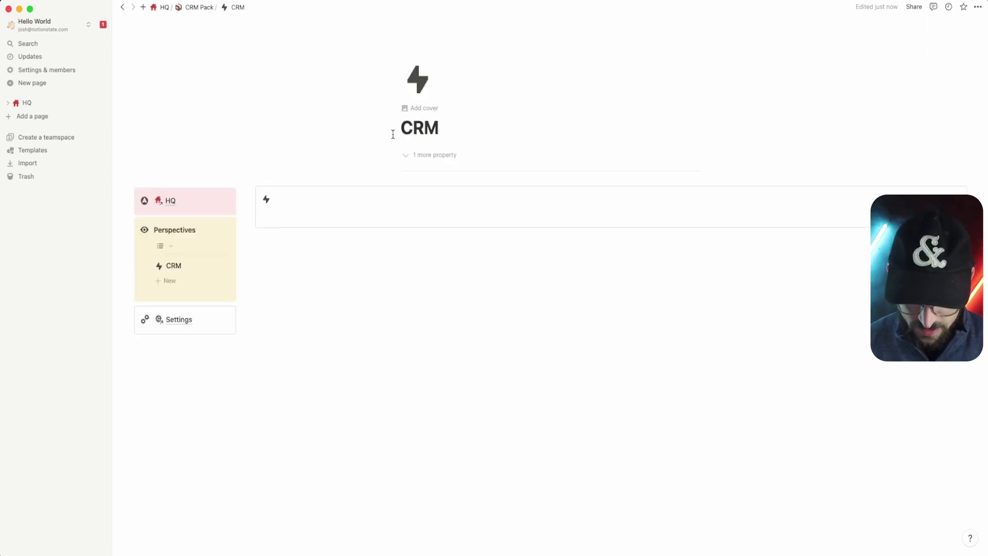
{"action": "key", "text": "super+l"}
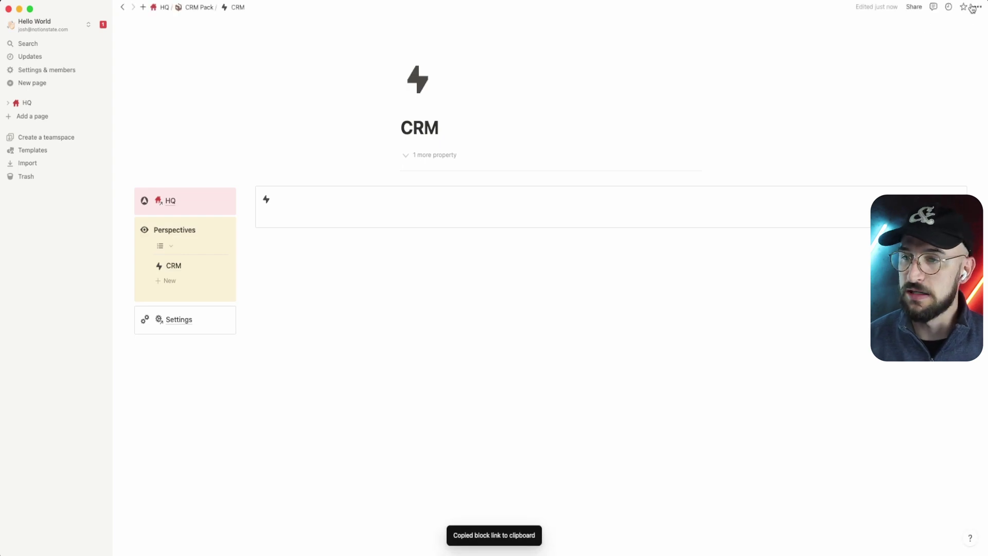
{"action": "left_click", "coordinate": [973, 7]}
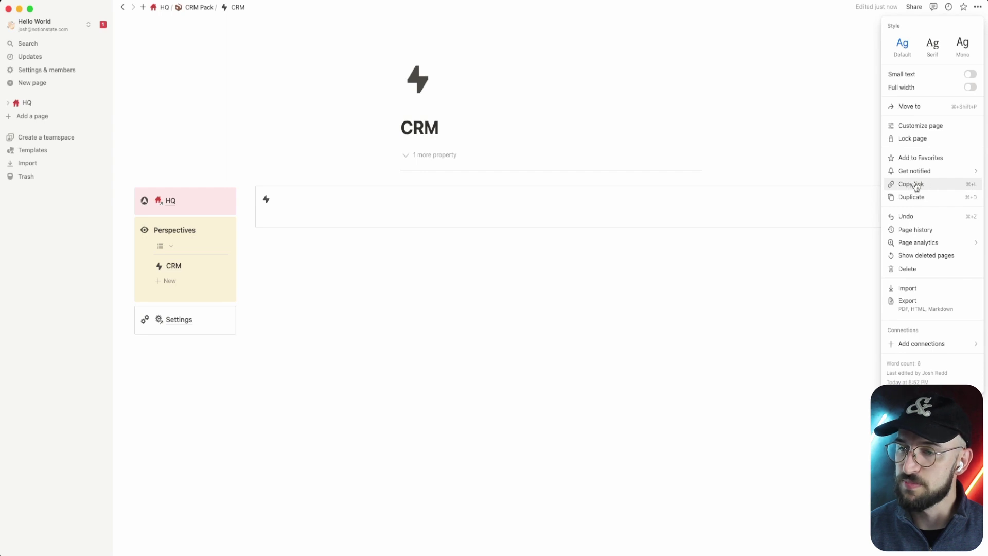
{"action": "left_click", "coordinate": [456, 368]}
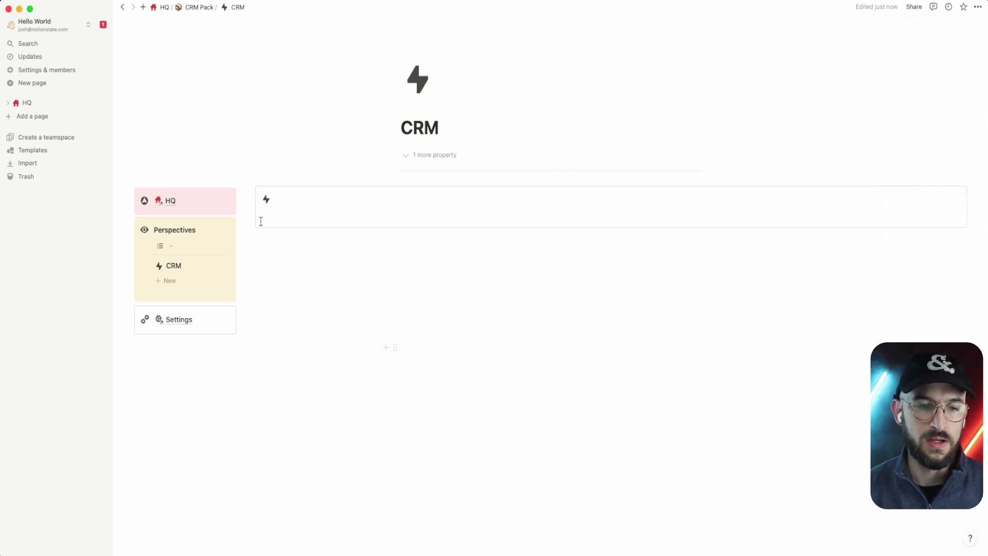
{"action": "left_click", "coordinate": [174, 205]}
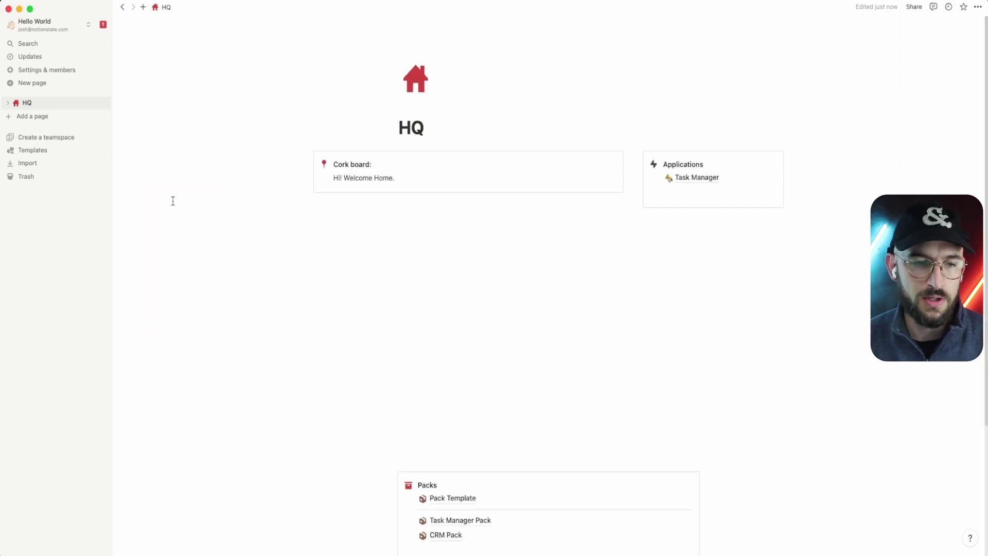
Paste the CRM link as a page link under Task Manager in Applications, then open it
{"action": "left_click", "coordinate": [694, 195]}
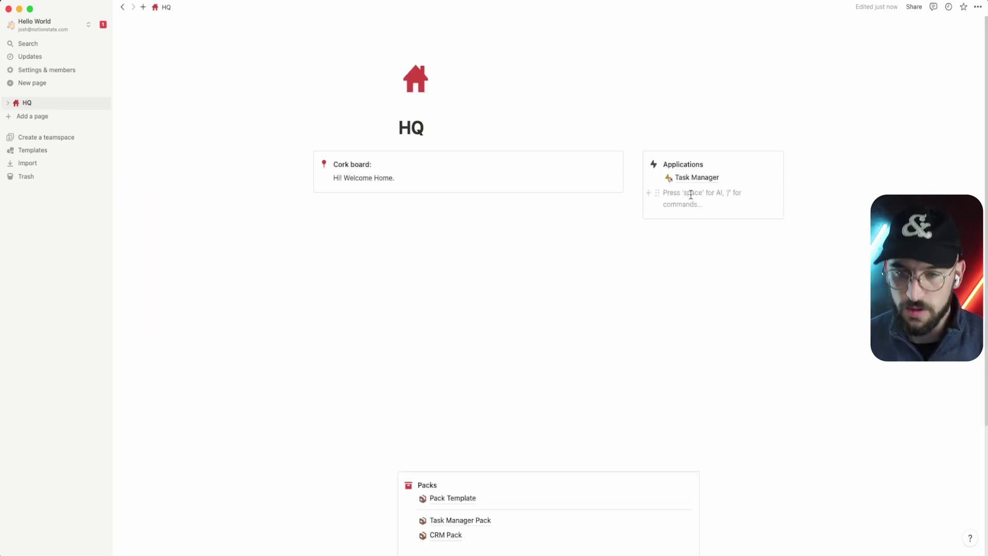
{"action": "key", "text": "super+v"}
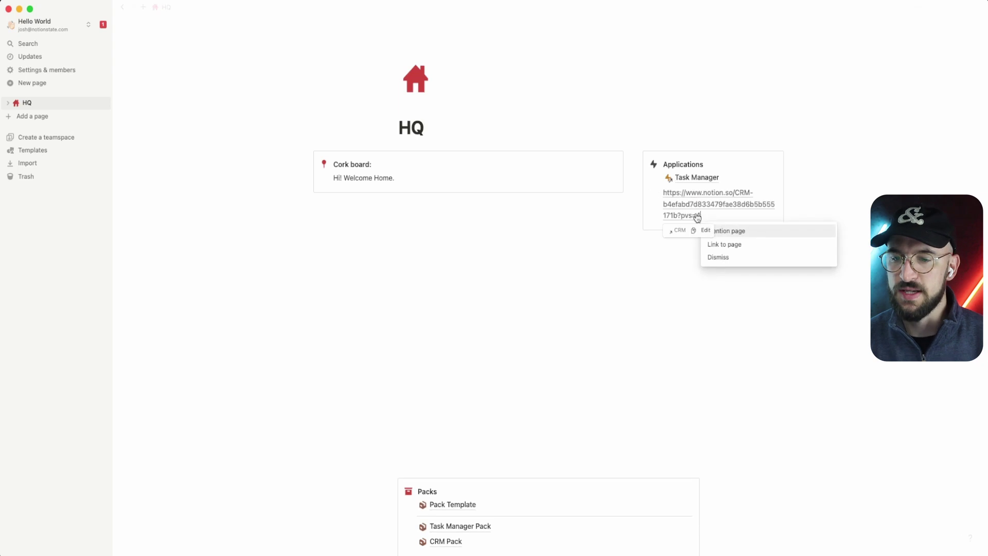
{"action": "left_click", "coordinate": [729, 250]}
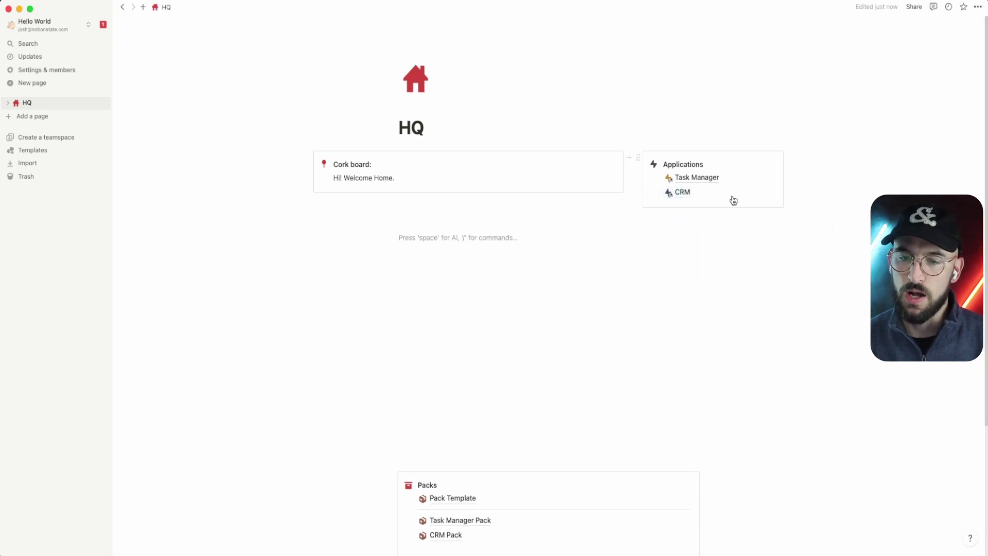
{"action": "left_click", "coordinate": [695, 180]}
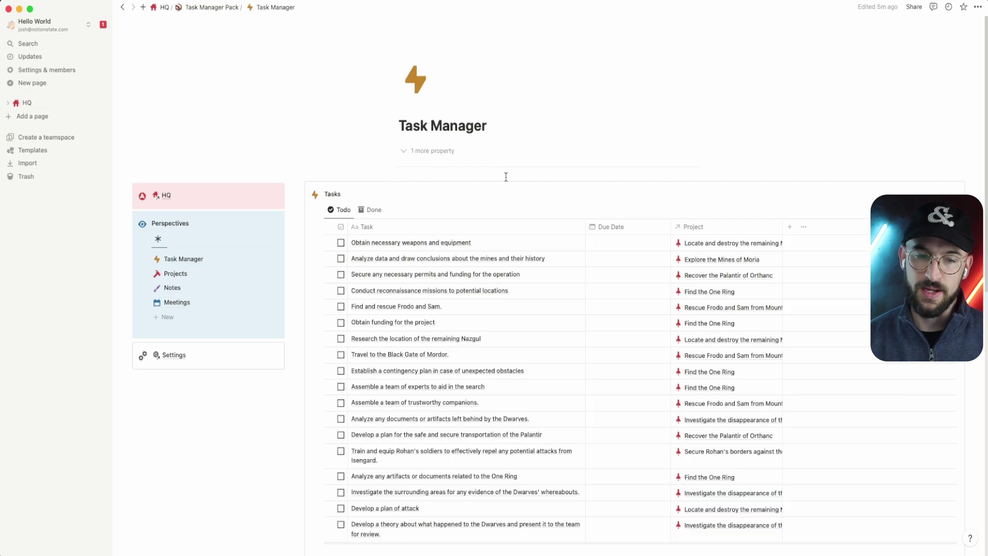
{"action": "left_click", "coordinate": [159, 196]}
{"action": "left_click", "coordinate": [688, 191]}
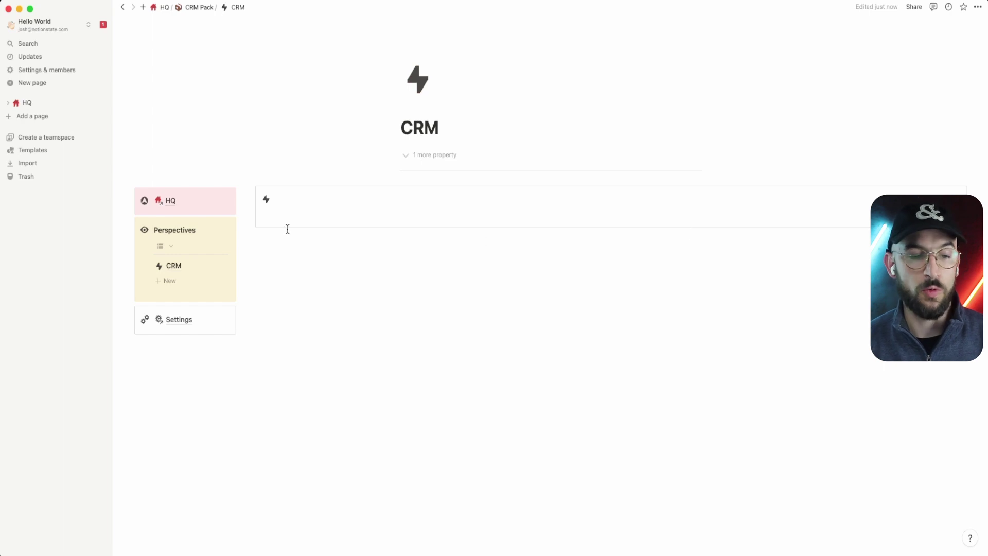
Add two New Perspective entries below CRM in the Perspectives list
{"action": "left_click", "coordinate": [325, 245]}
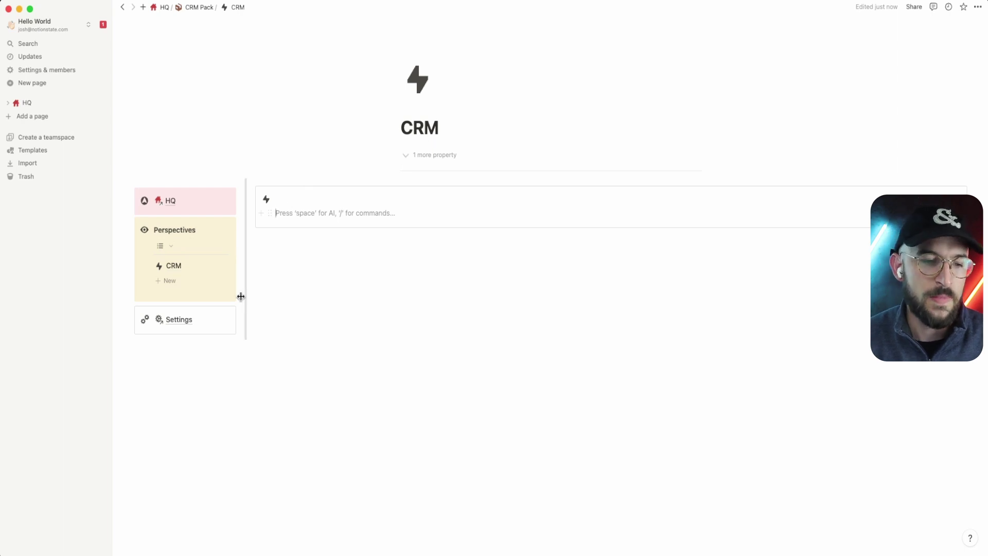
{"action": "left_click", "coordinate": [176, 284]}
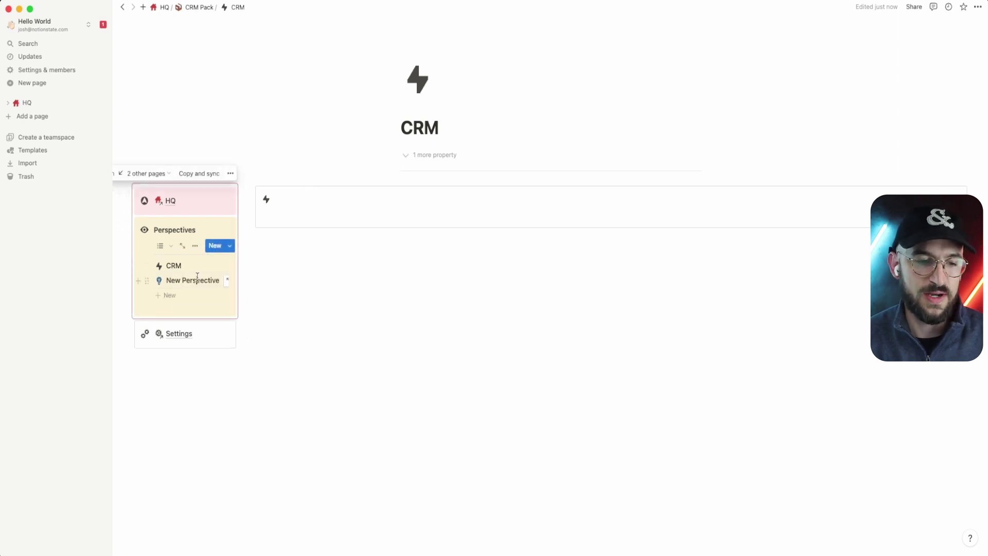
{"action": "left_click", "coordinate": [191, 296]}
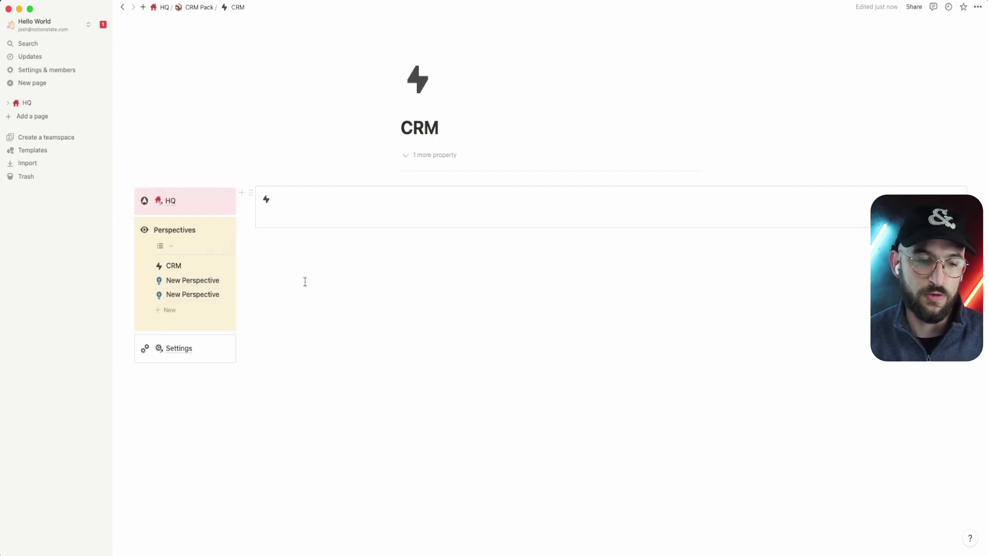
{"action": "left_click", "coordinate": [175, 205]}
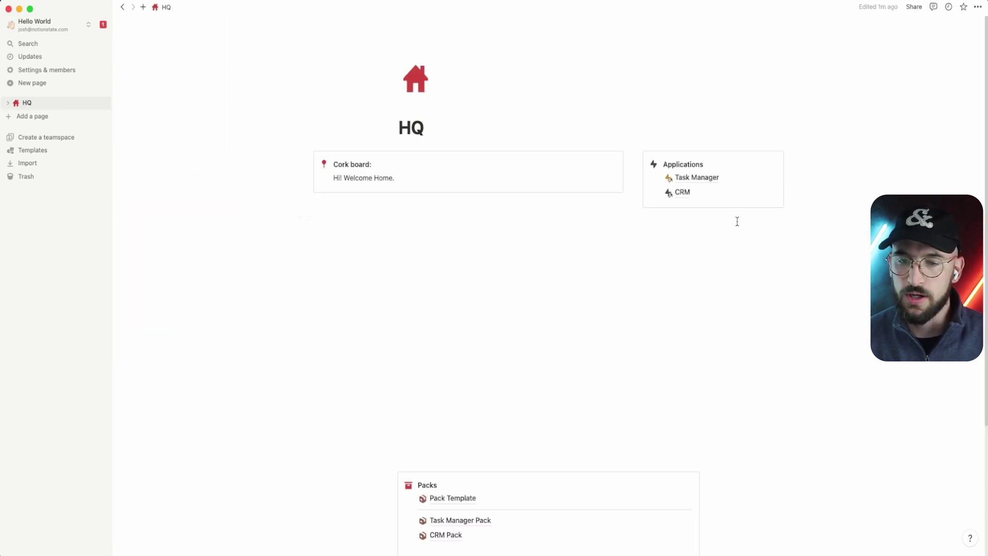
{"action": "scroll", "coordinate": [575, 335], "scroll_direction": "down", "scroll_amount": 1}
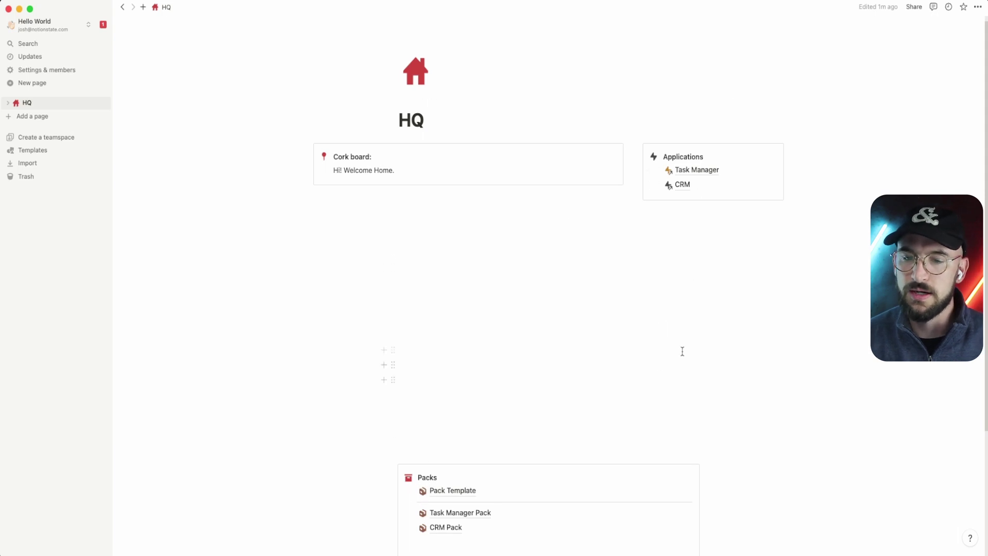
{"action": "left_click", "coordinate": [346, 207]}
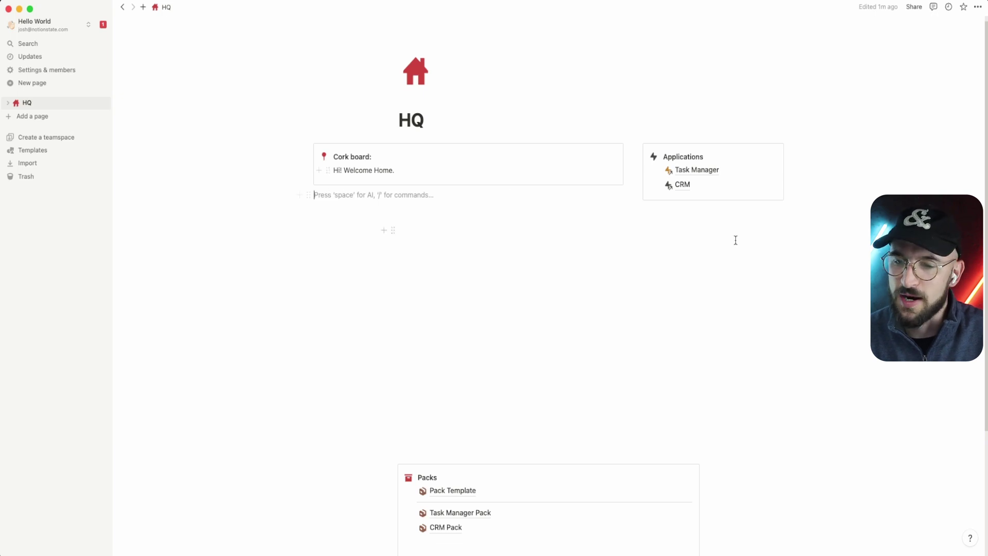
{"action": "left_click", "coordinate": [694, 170]}
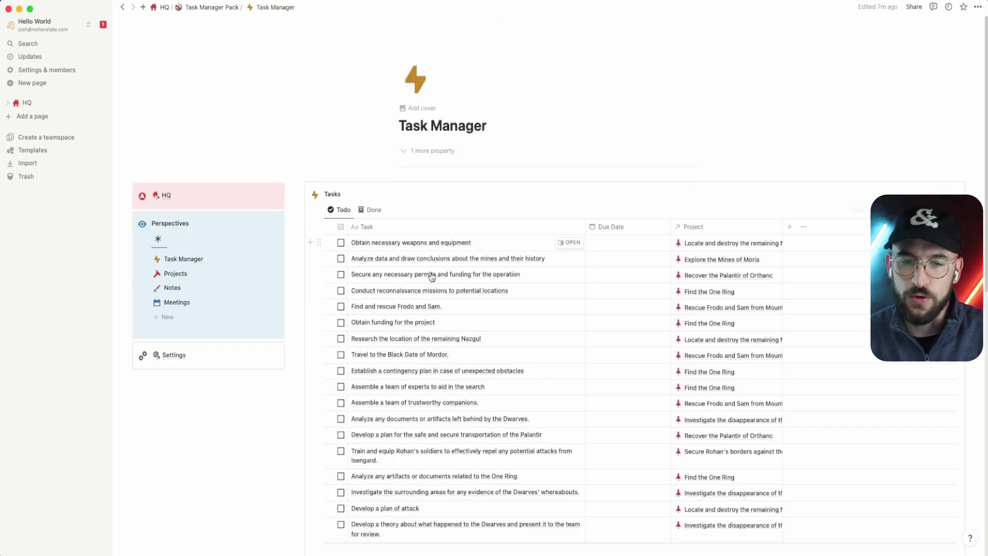
{"action": "left_click", "coordinate": [173, 275]}
{"action": "left_click", "coordinate": [172, 288]}
{"action": "left_click", "coordinate": [173, 302]}
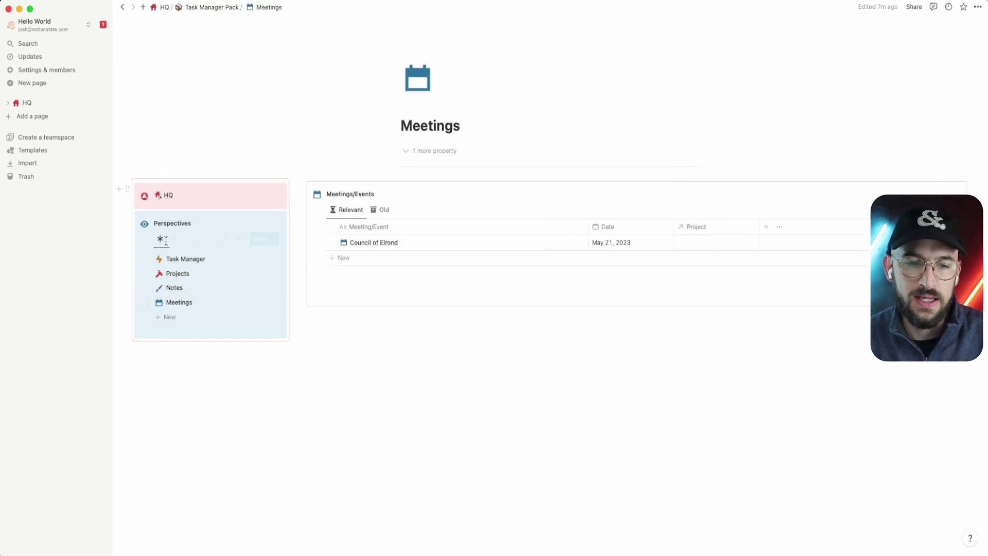
{"action": "left_click", "coordinate": [165, 195]}
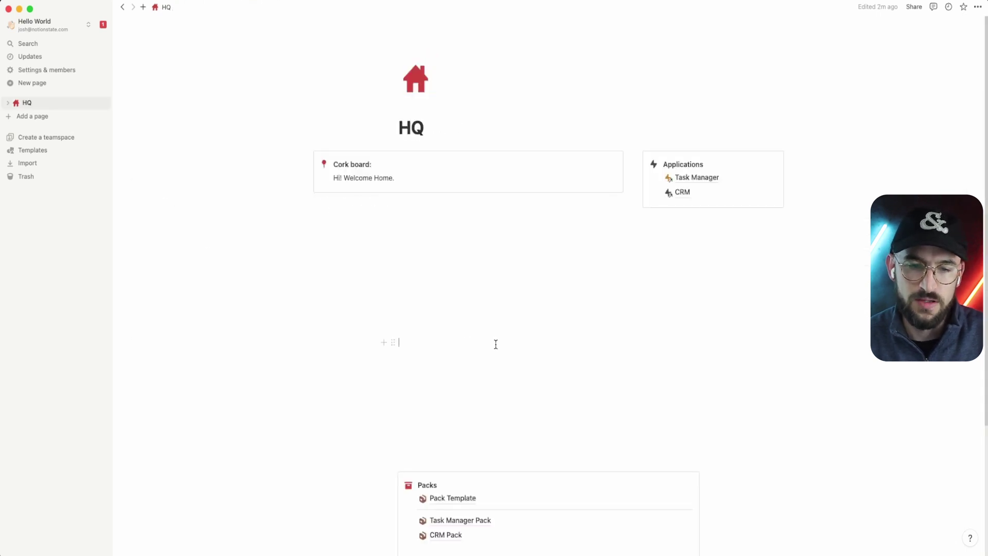